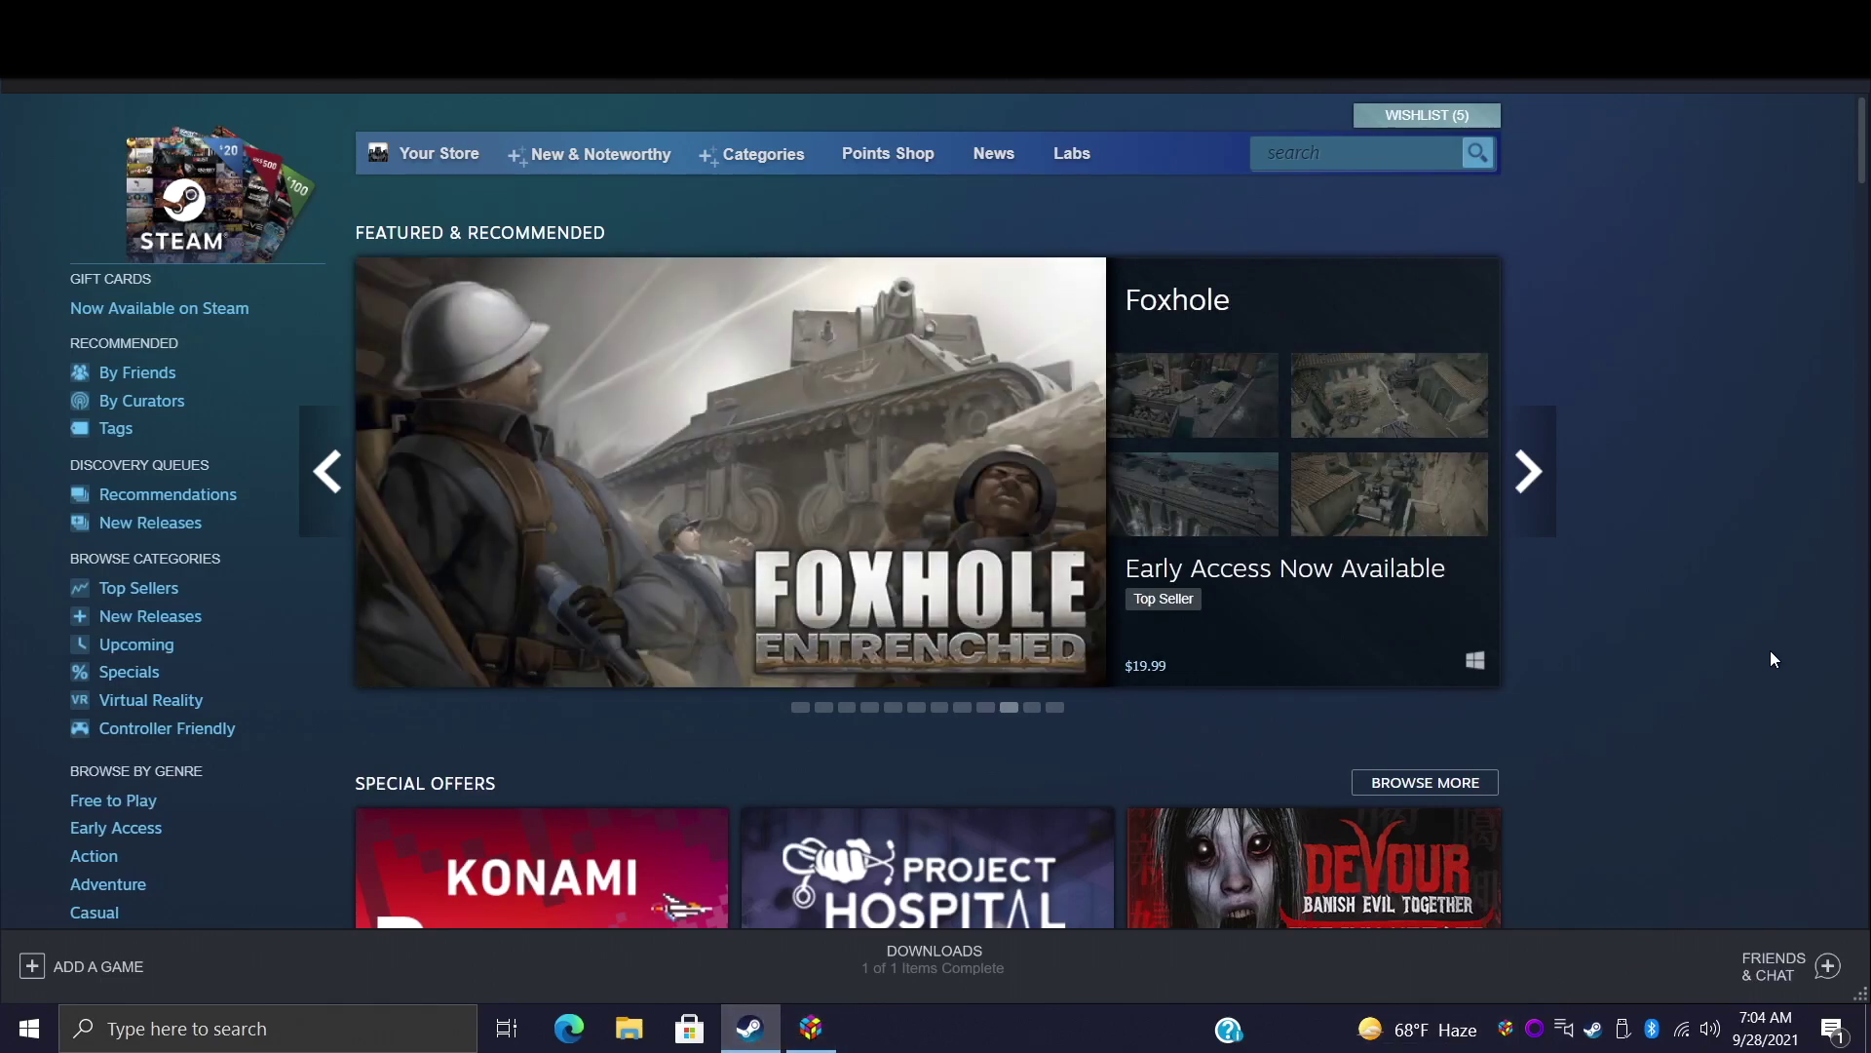
{"action": "scroll", "coordinate": [1772, 661], "scroll_direction": "down", "scroll_amount": 15}
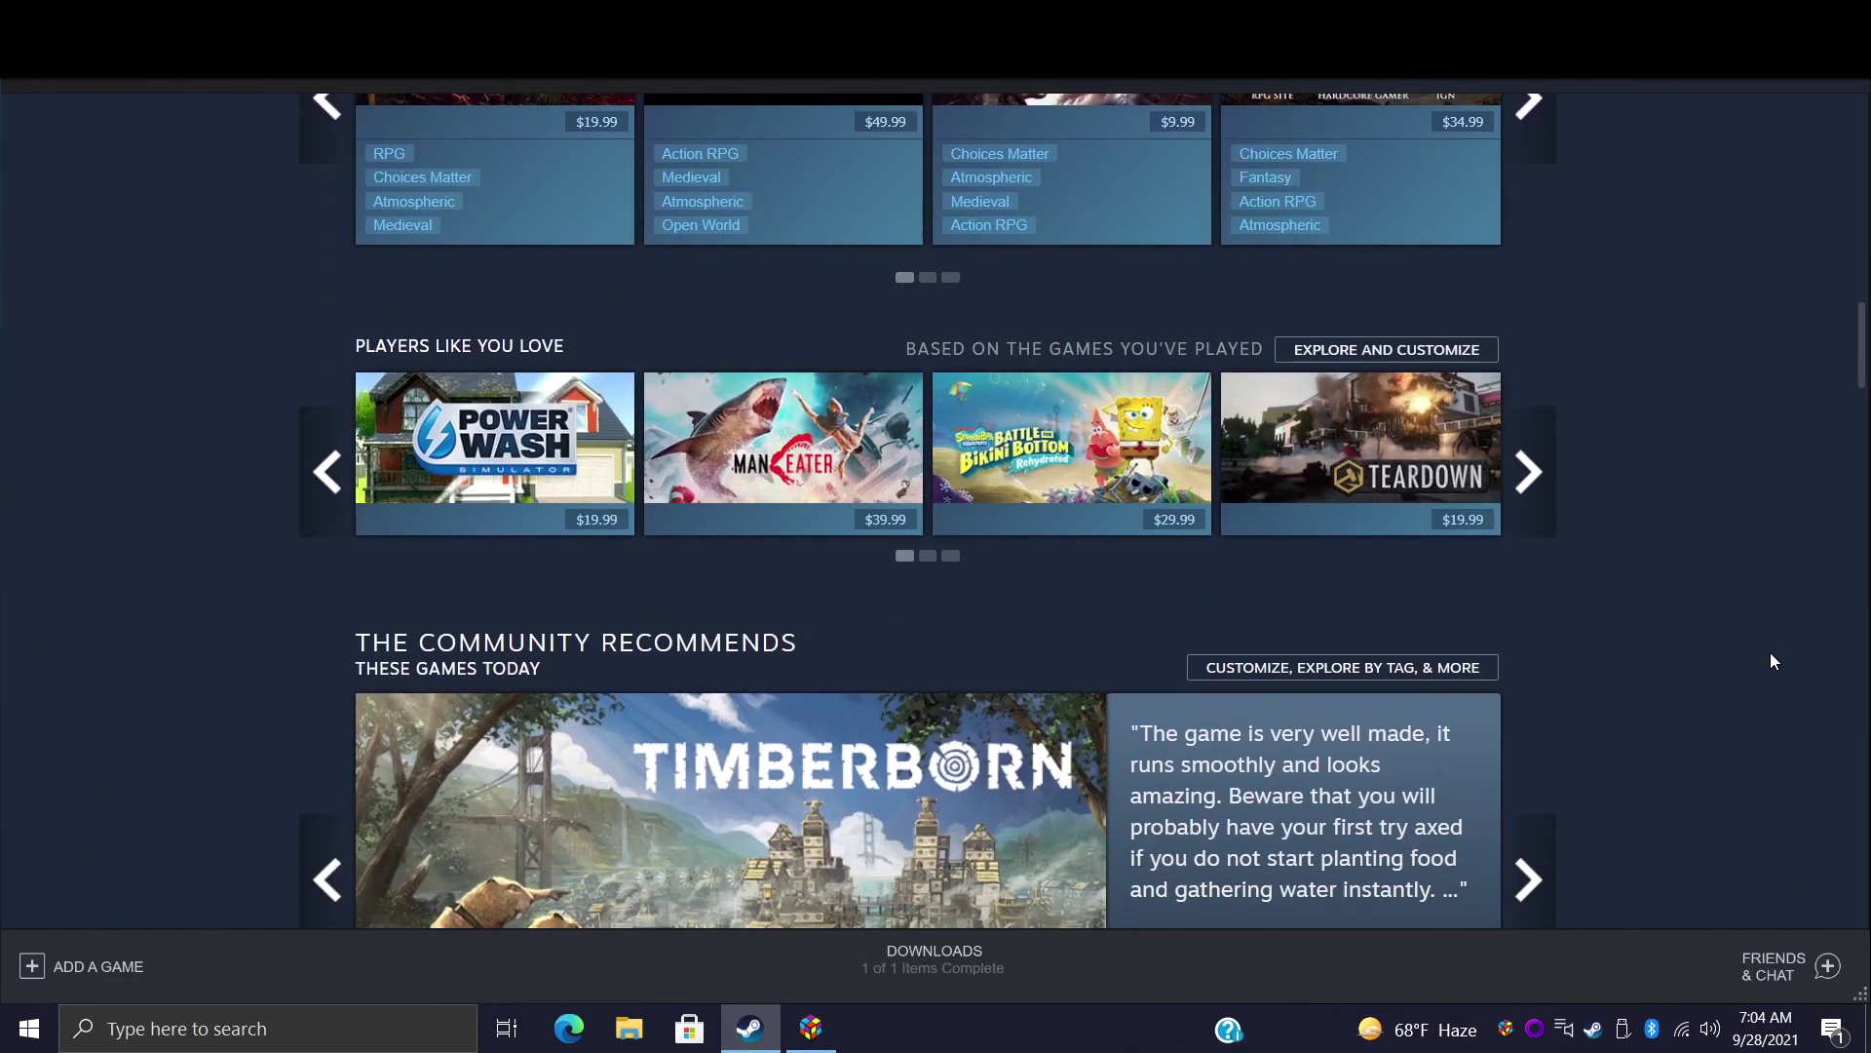
{"action": "scroll", "coordinate": [1770, 654], "scroll_direction": "up", "scroll_amount": 15}
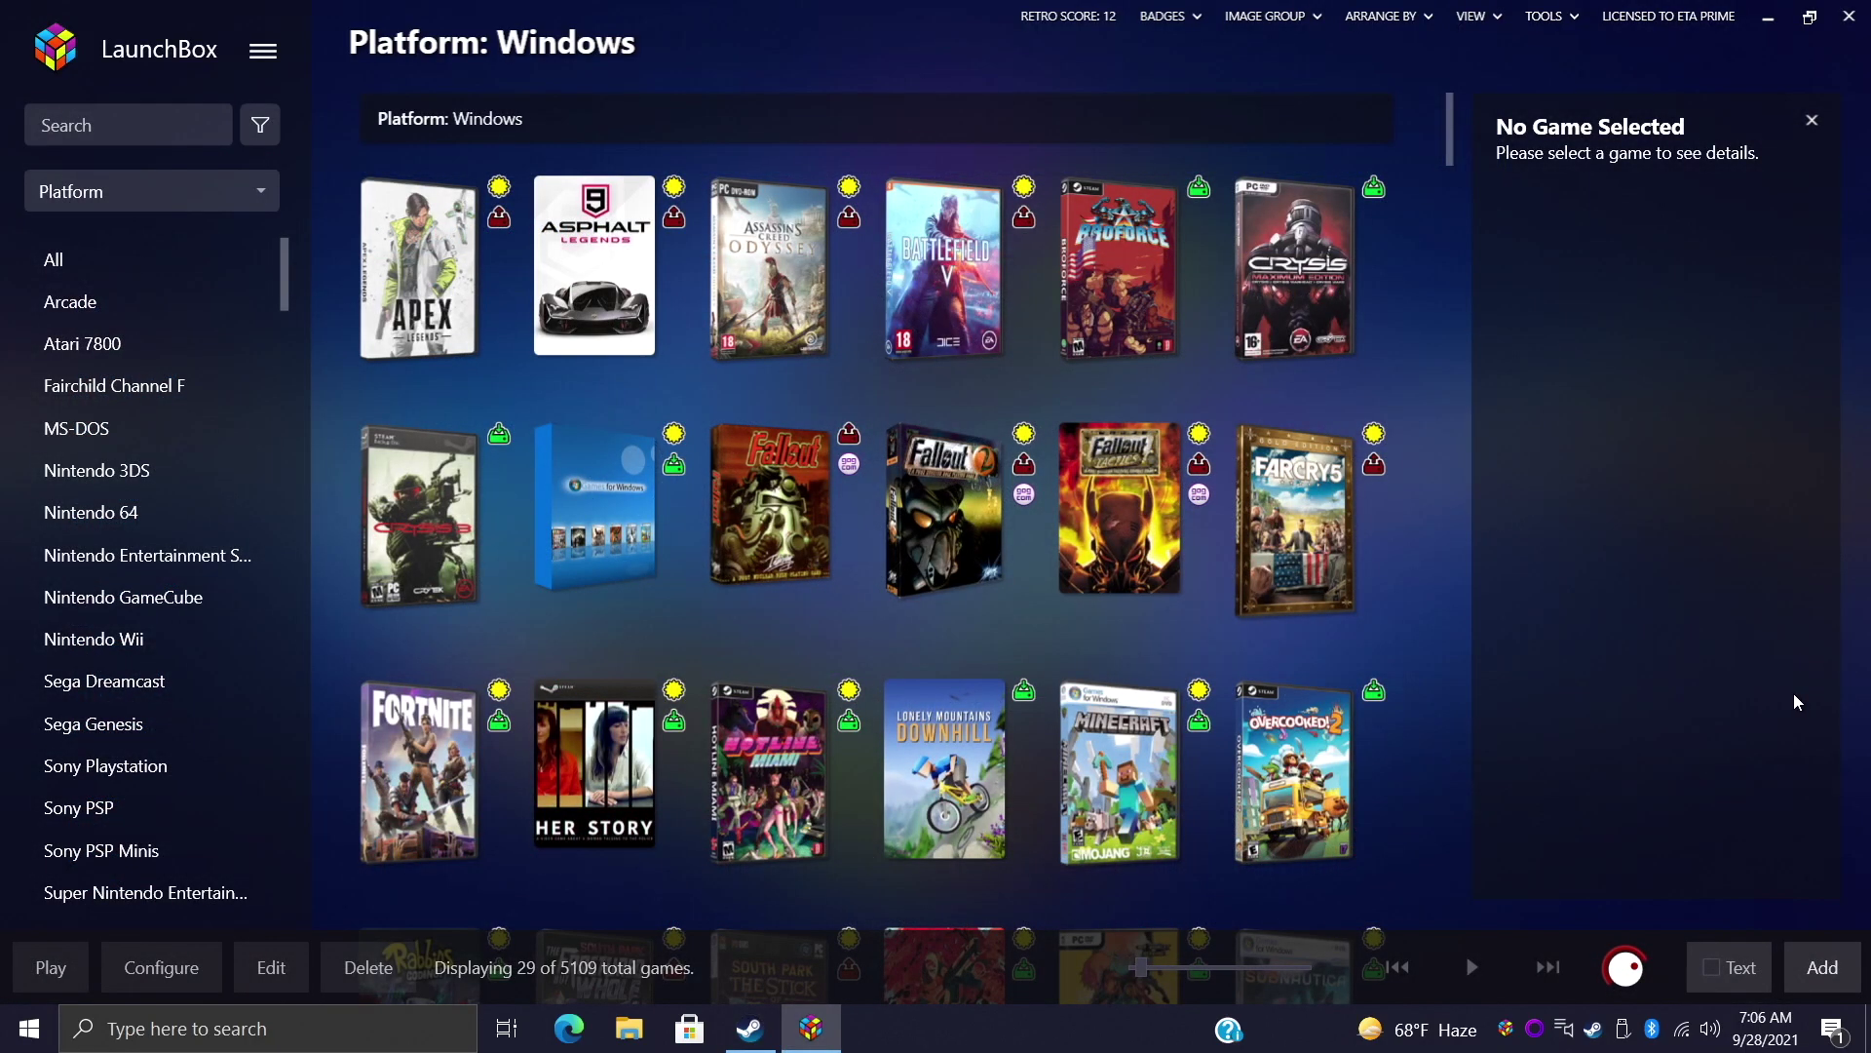
{"action": "key", "text": "alt+Tab"}
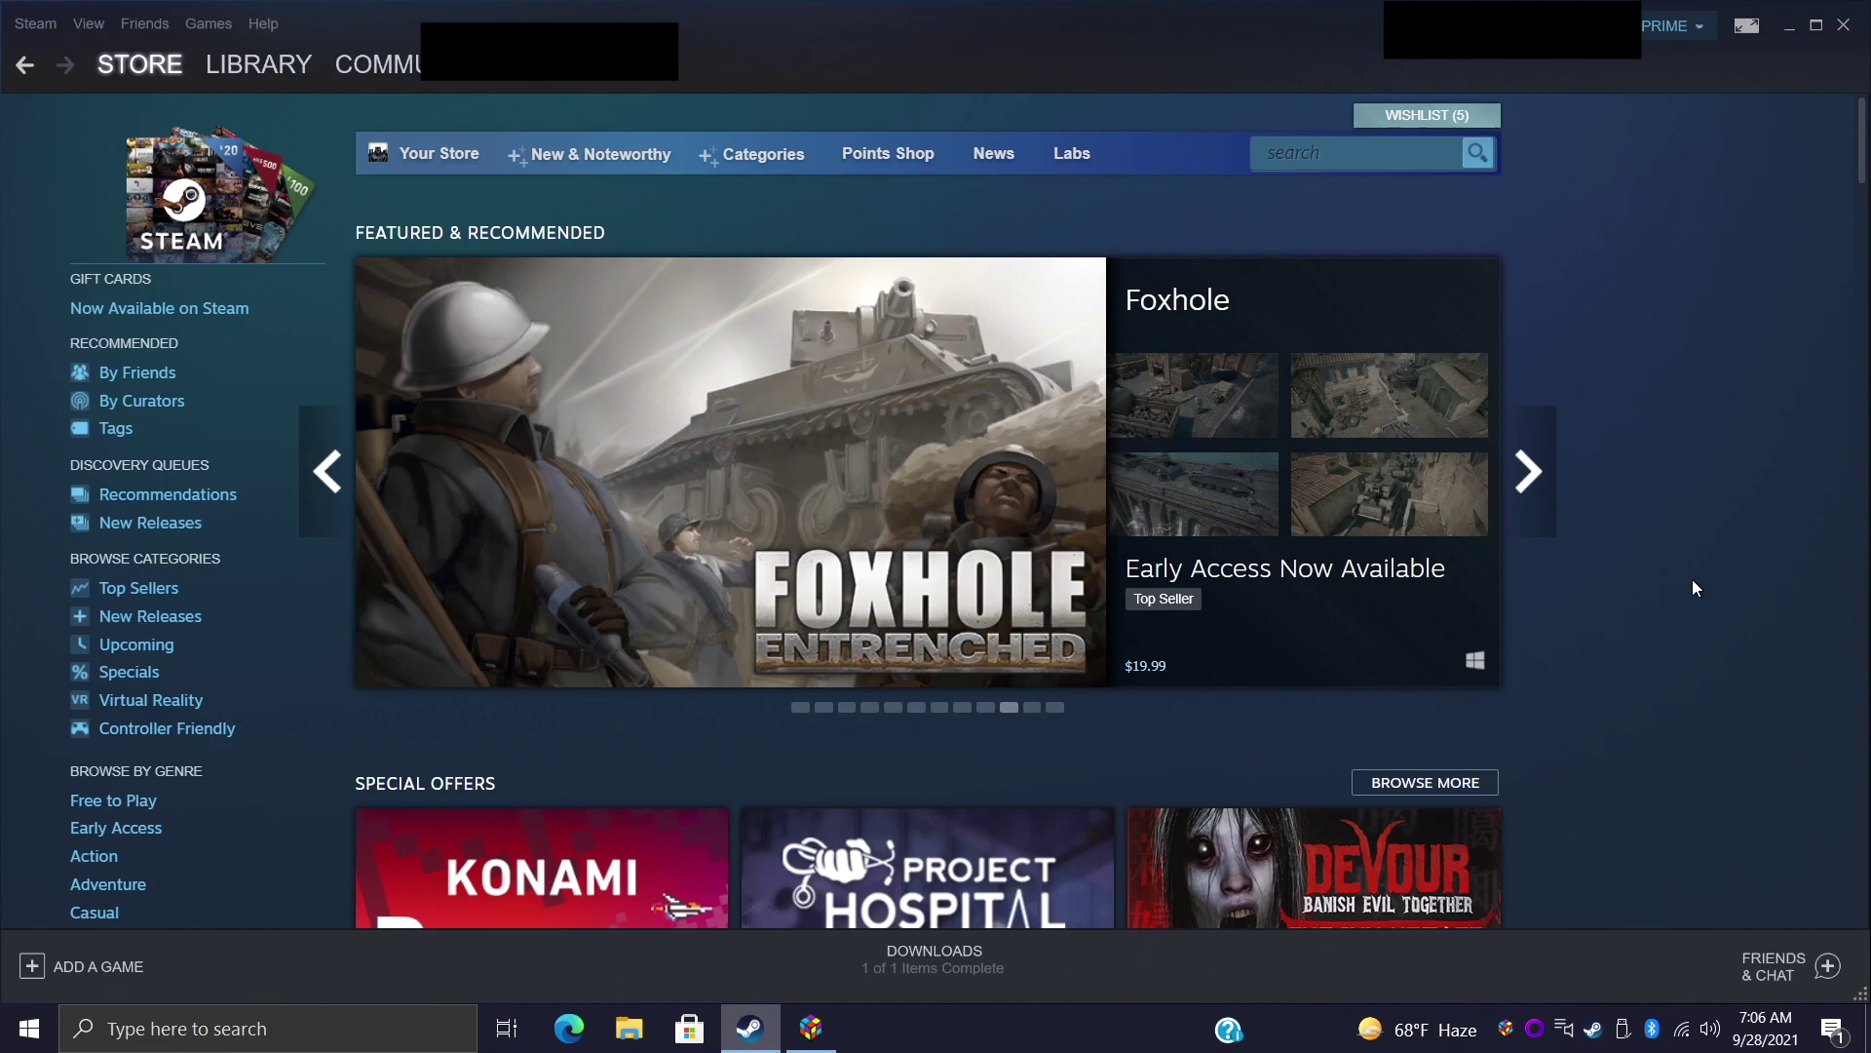
Switch to LaunchBox, start the import of games from Steam and continue past the wizard's welcome page
{"action": "key", "text": "alt+Tab"}
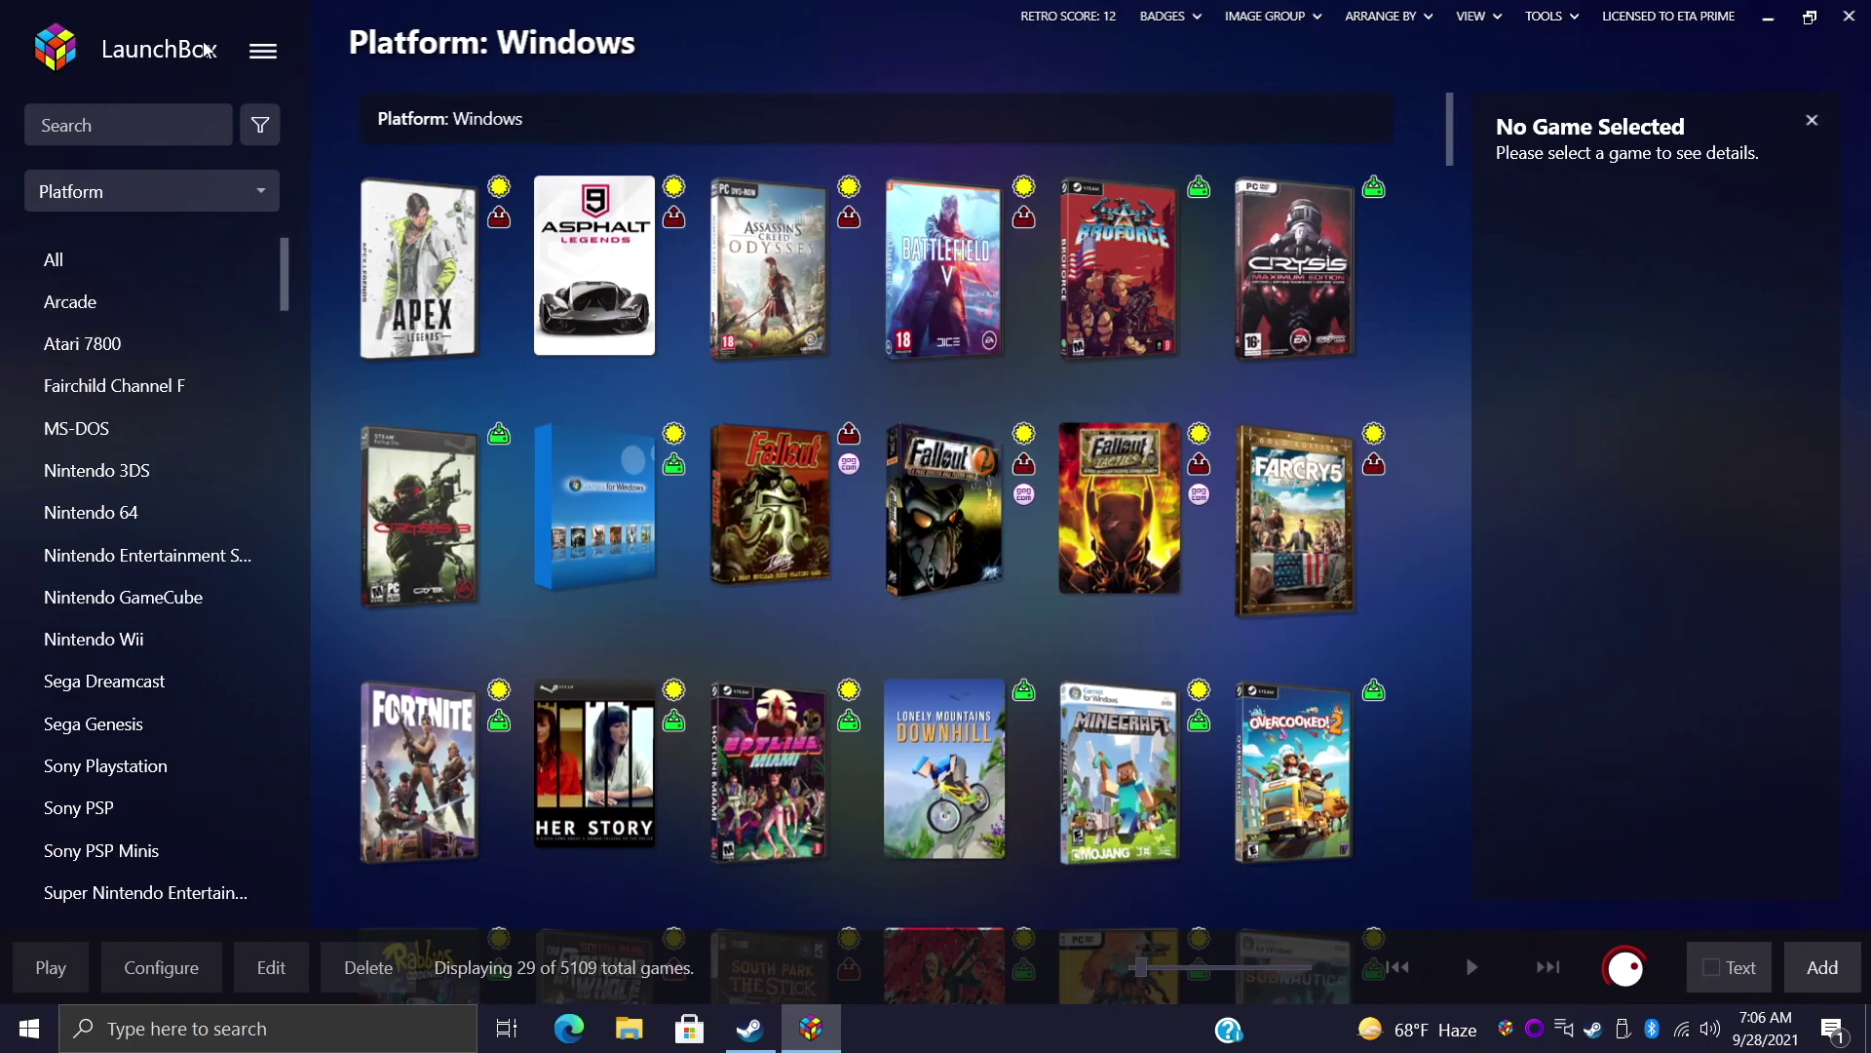
{"action": "left_click", "coordinate": [263, 53]}
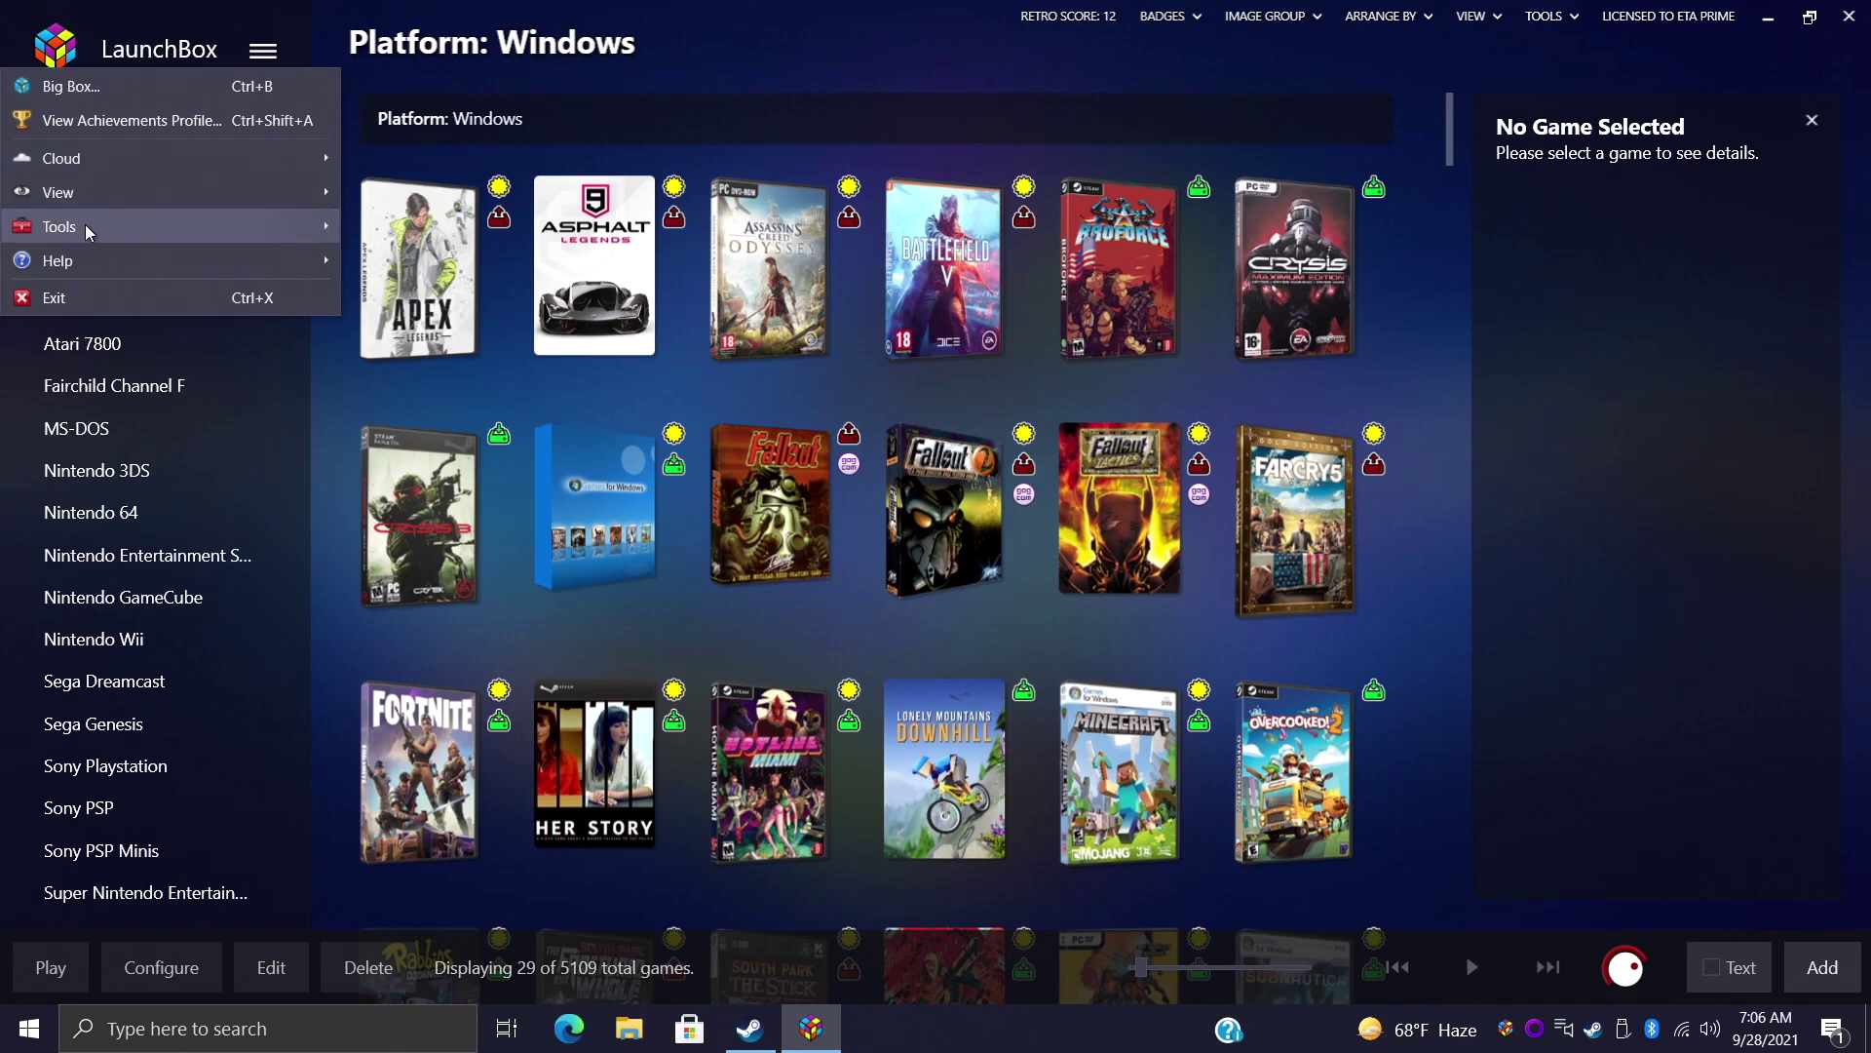
{"action": "mouse_move", "coordinate": [85, 224]}
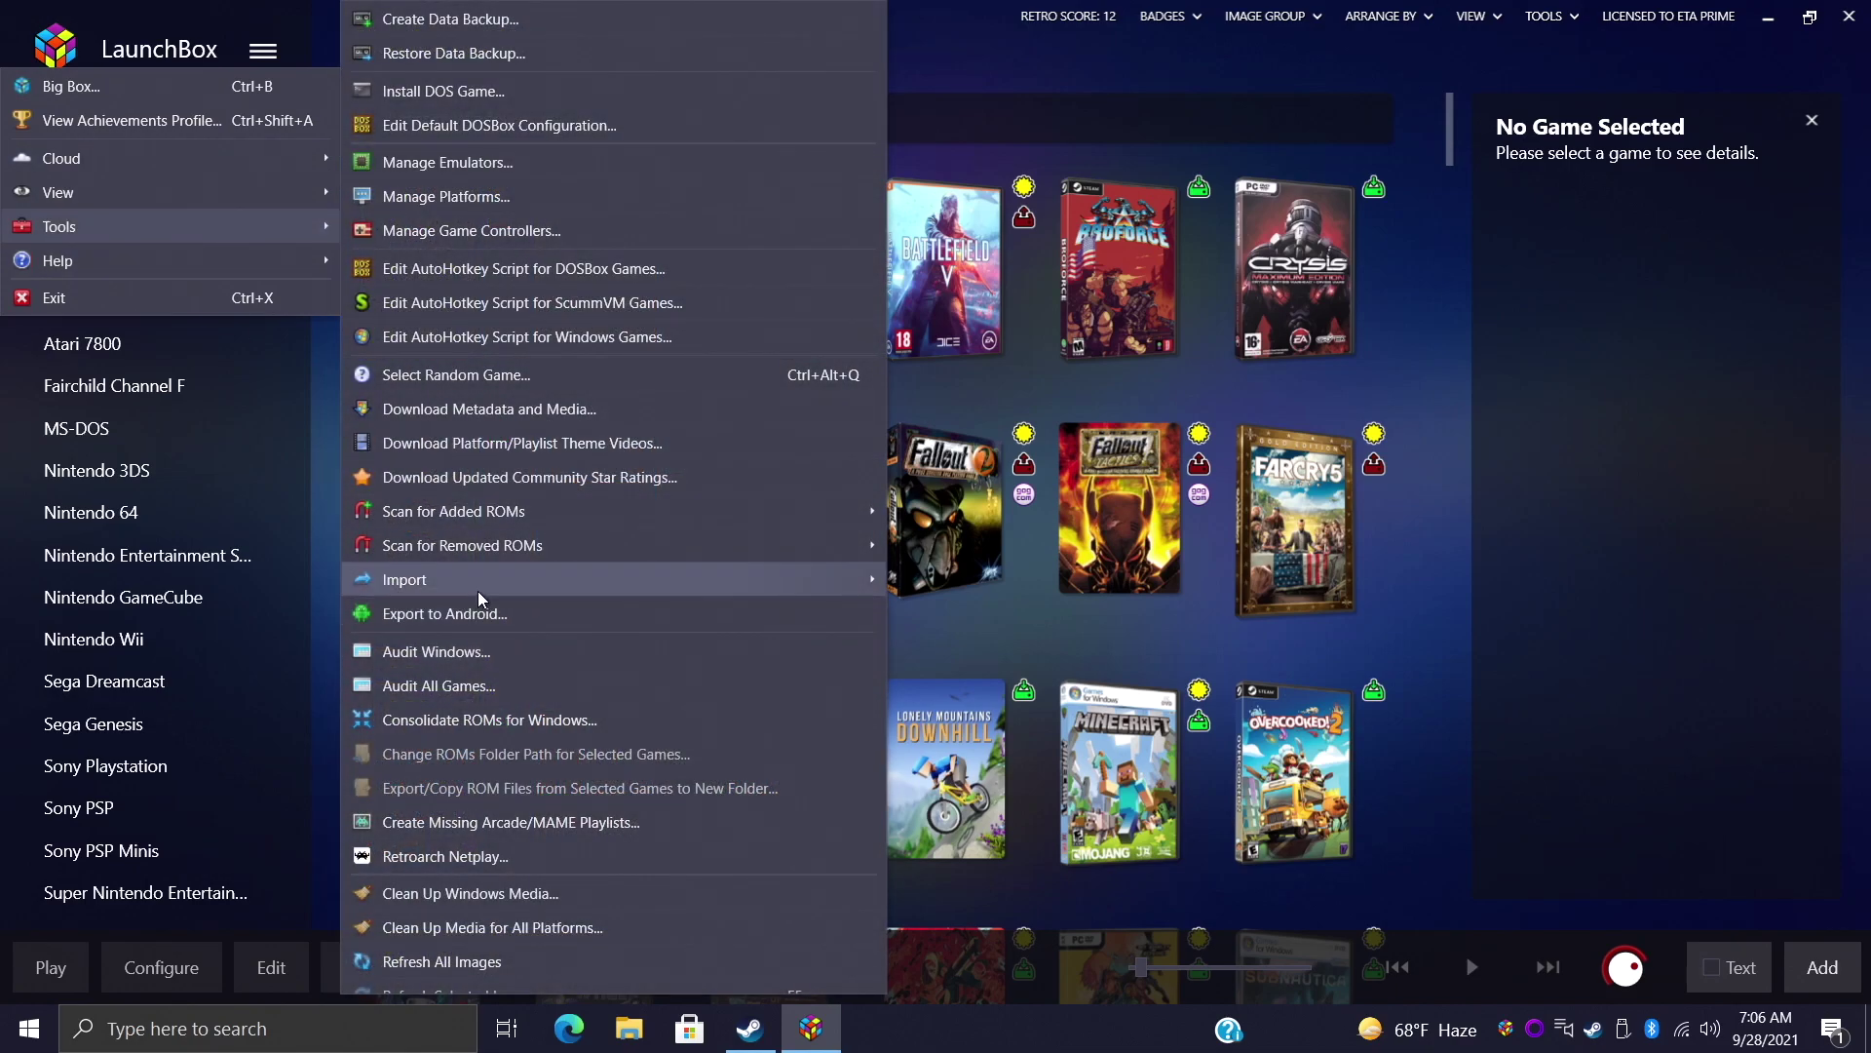
{"action": "mouse_move", "coordinate": [478, 591]}
{"action": "left_click", "coordinate": [203, 827]}
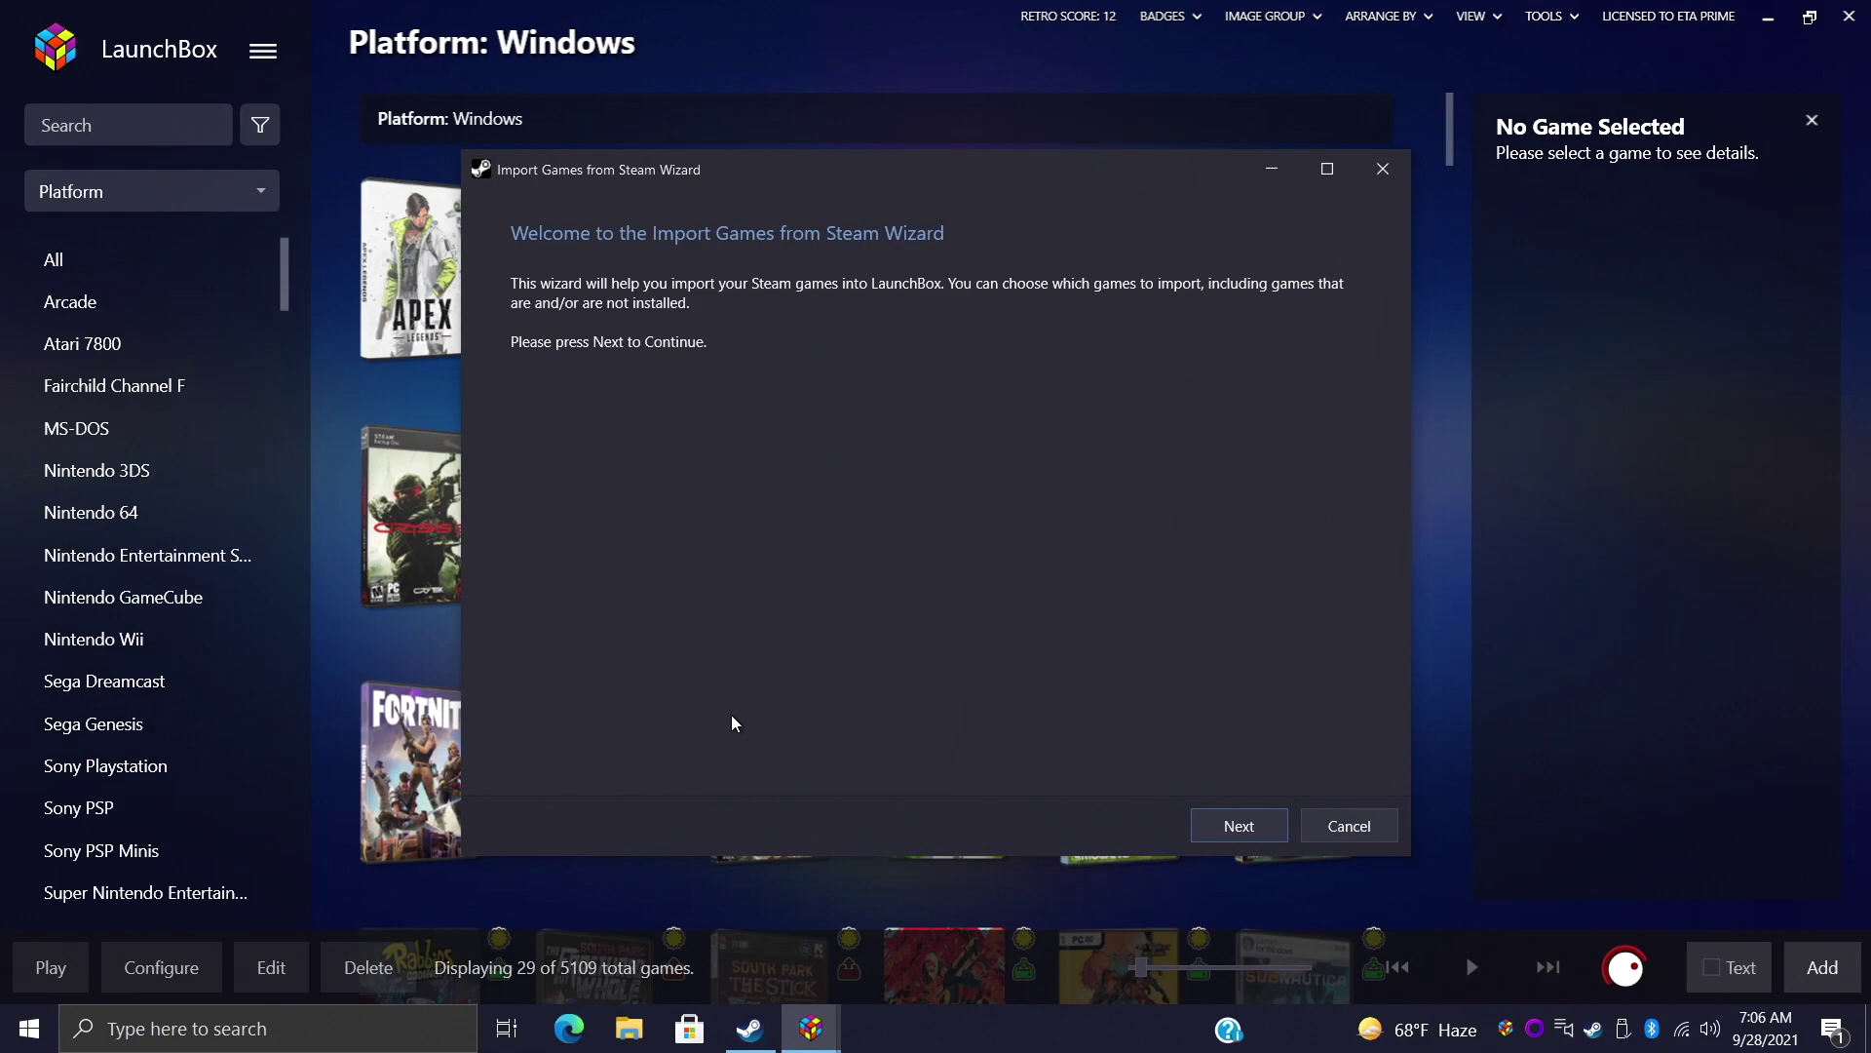
{"action": "left_click", "coordinate": [1235, 820]}
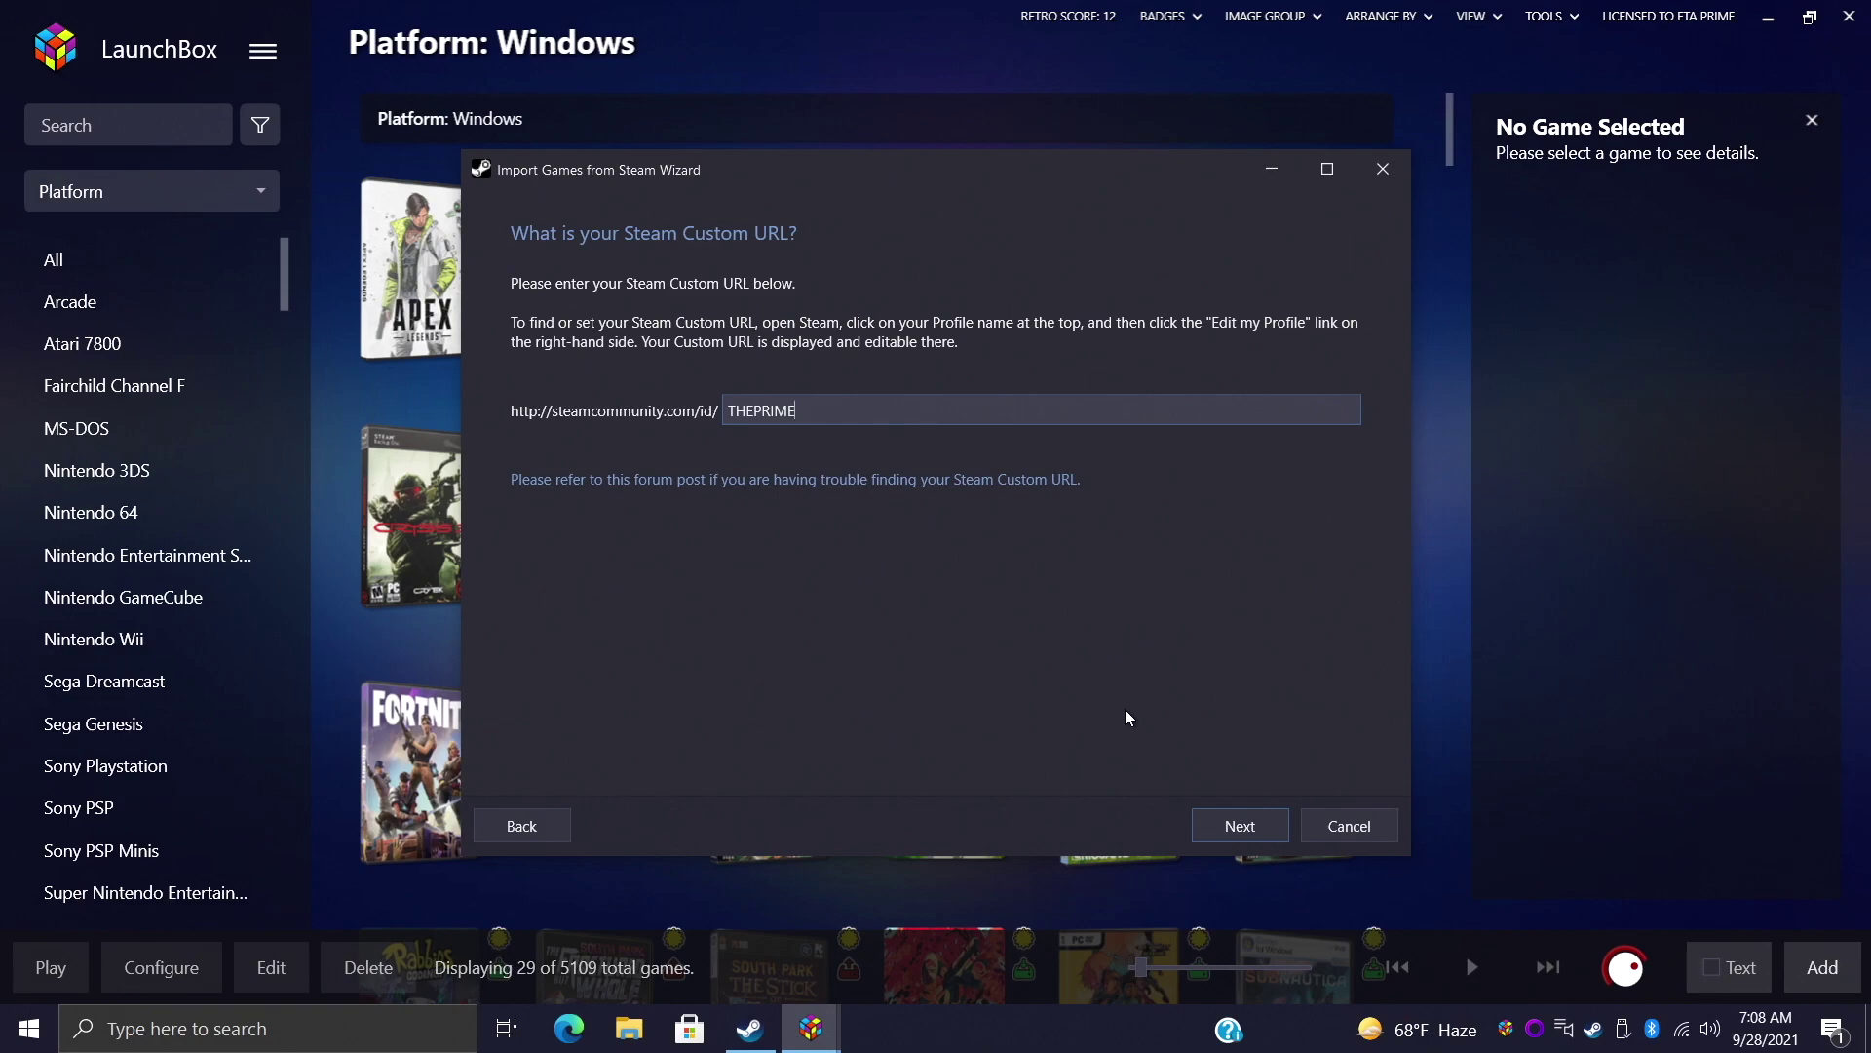
Switch to Steam and look up the account's custom URL on the profile editing page
{"action": "left_click", "coordinate": [749, 1028]}
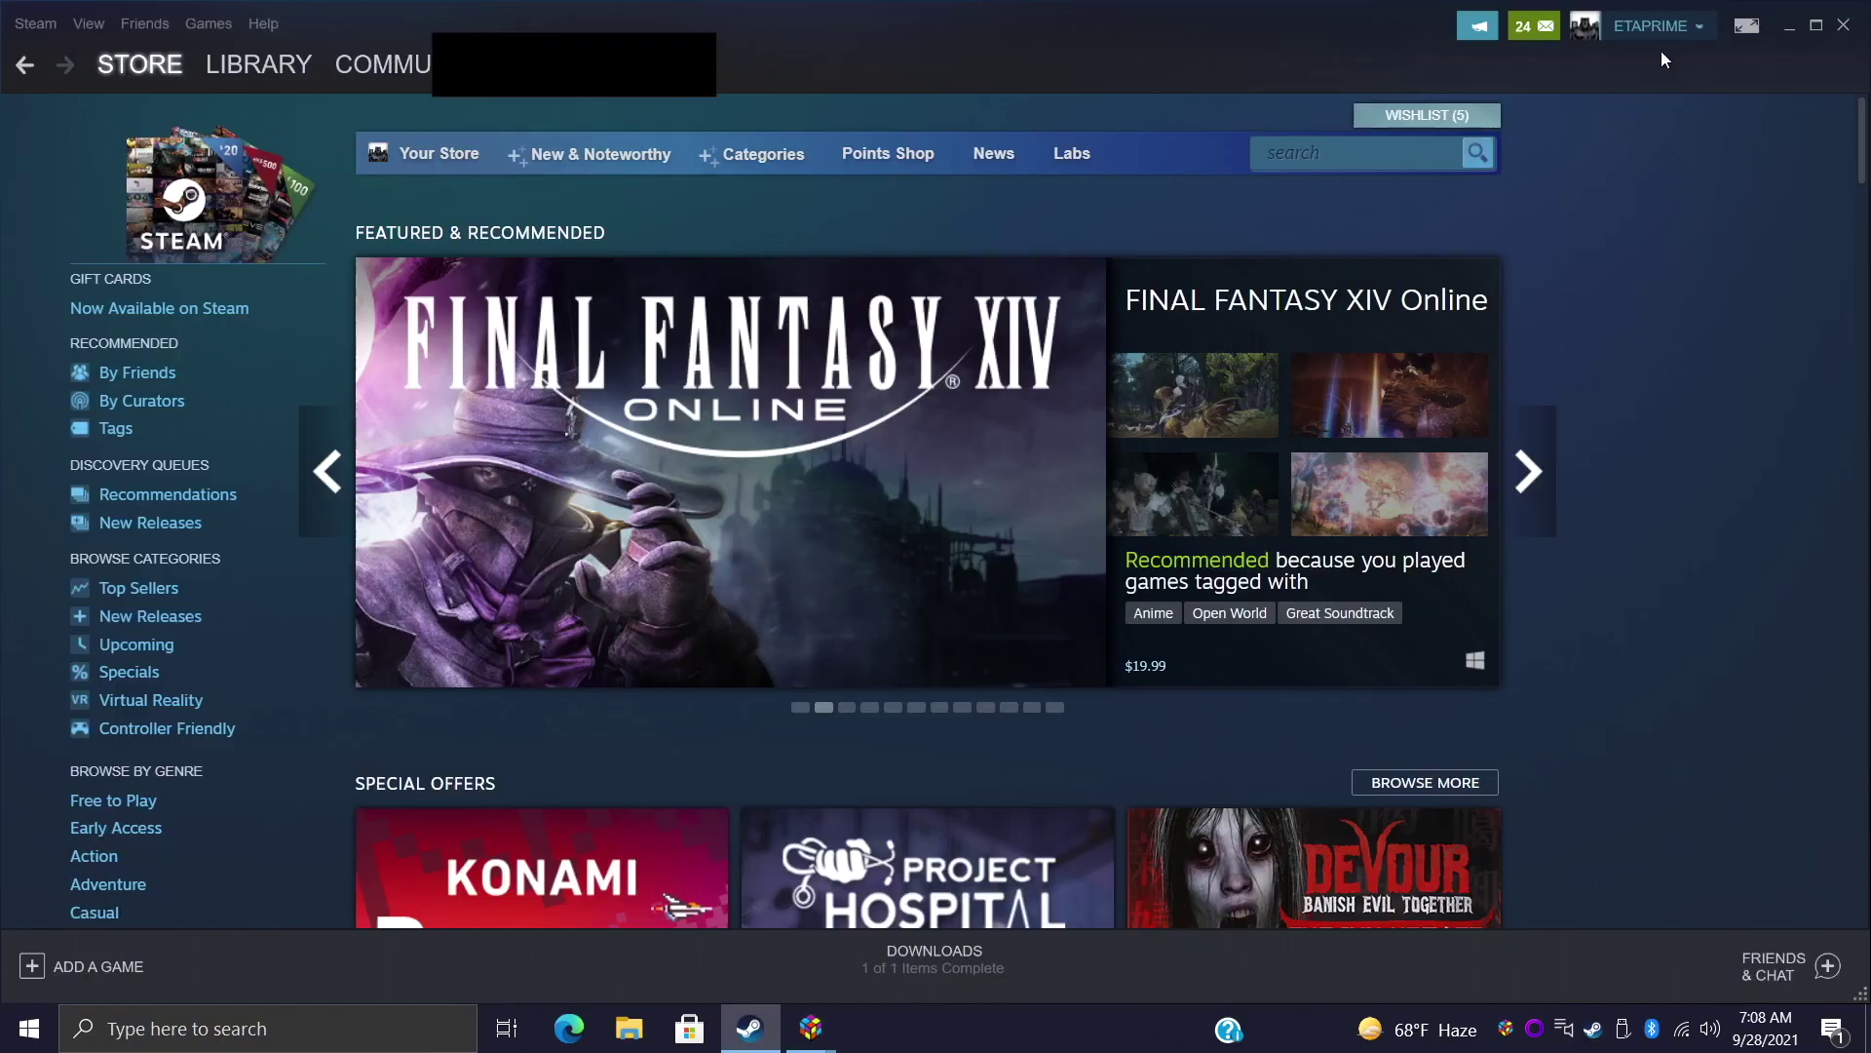
{"action": "left_click", "coordinate": [1655, 27]}
{"action": "left_click", "coordinate": [1655, 28]}
{"action": "left_click", "coordinate": [1655, 28]}
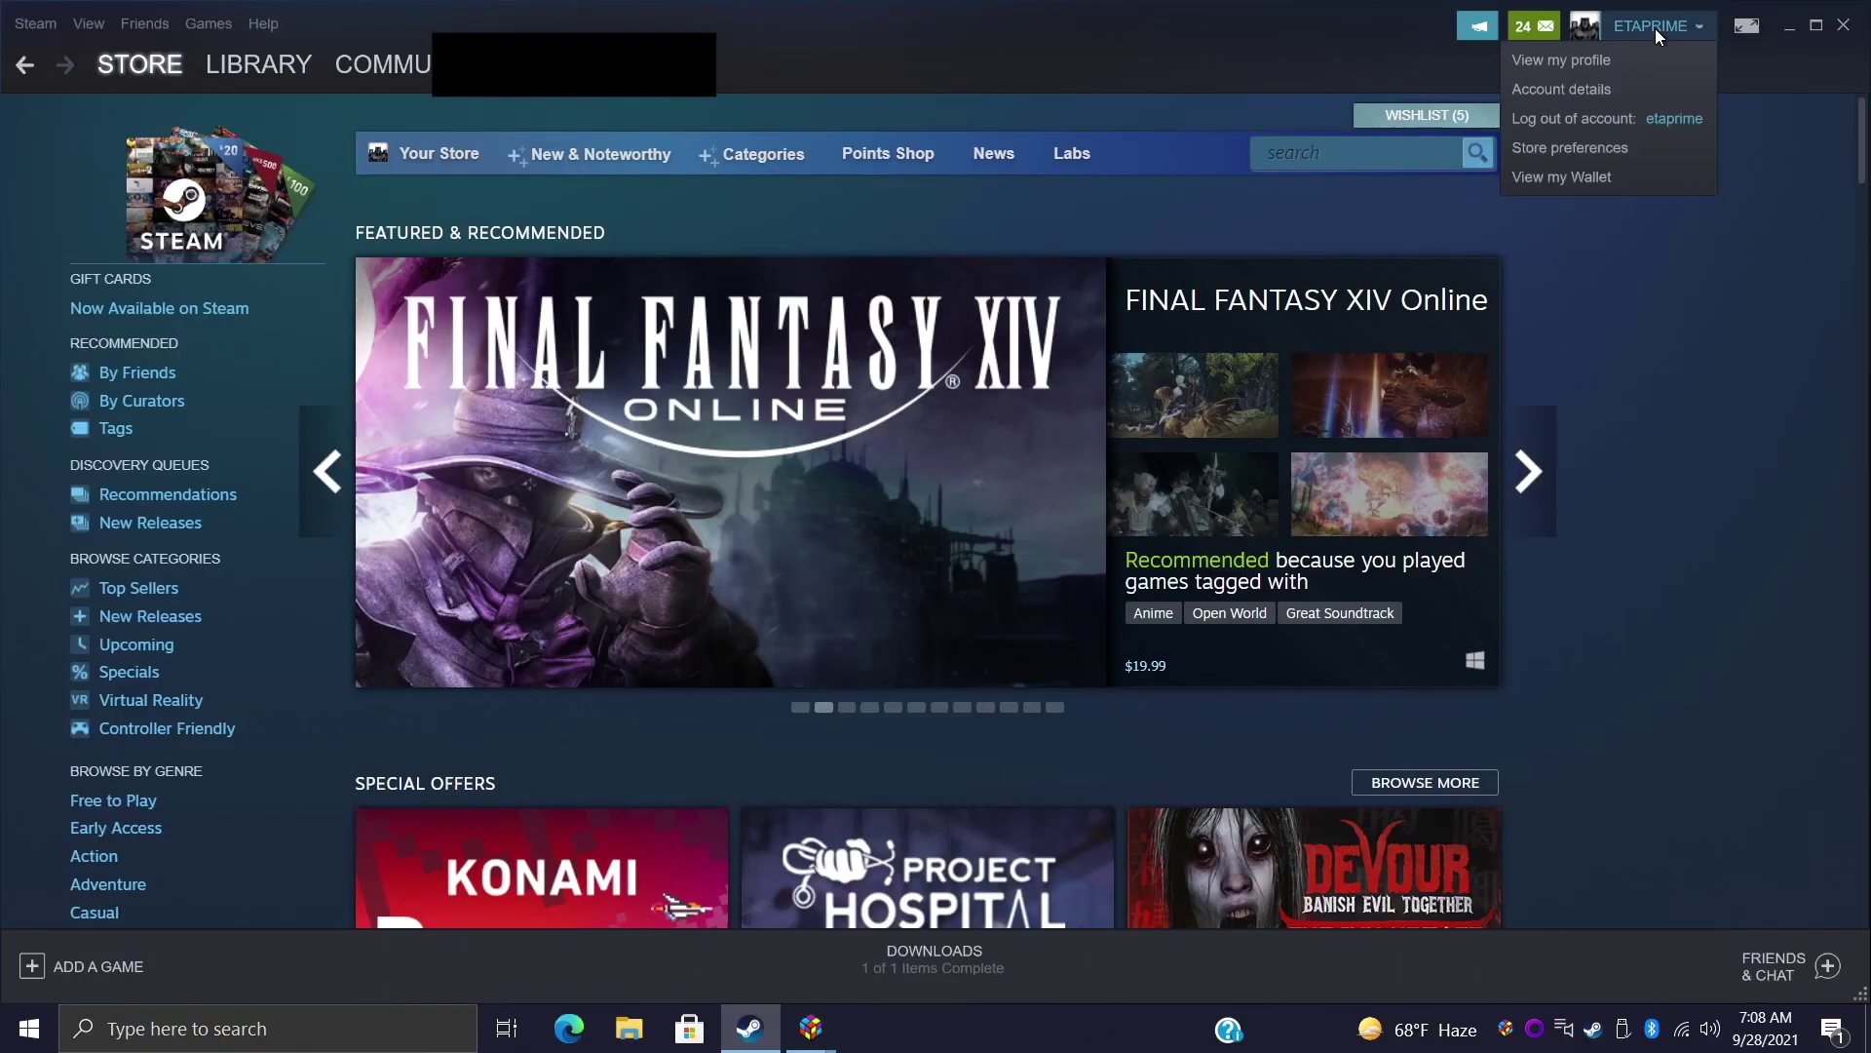
{"action": "left_click", "coordinate": [1587, 61]}
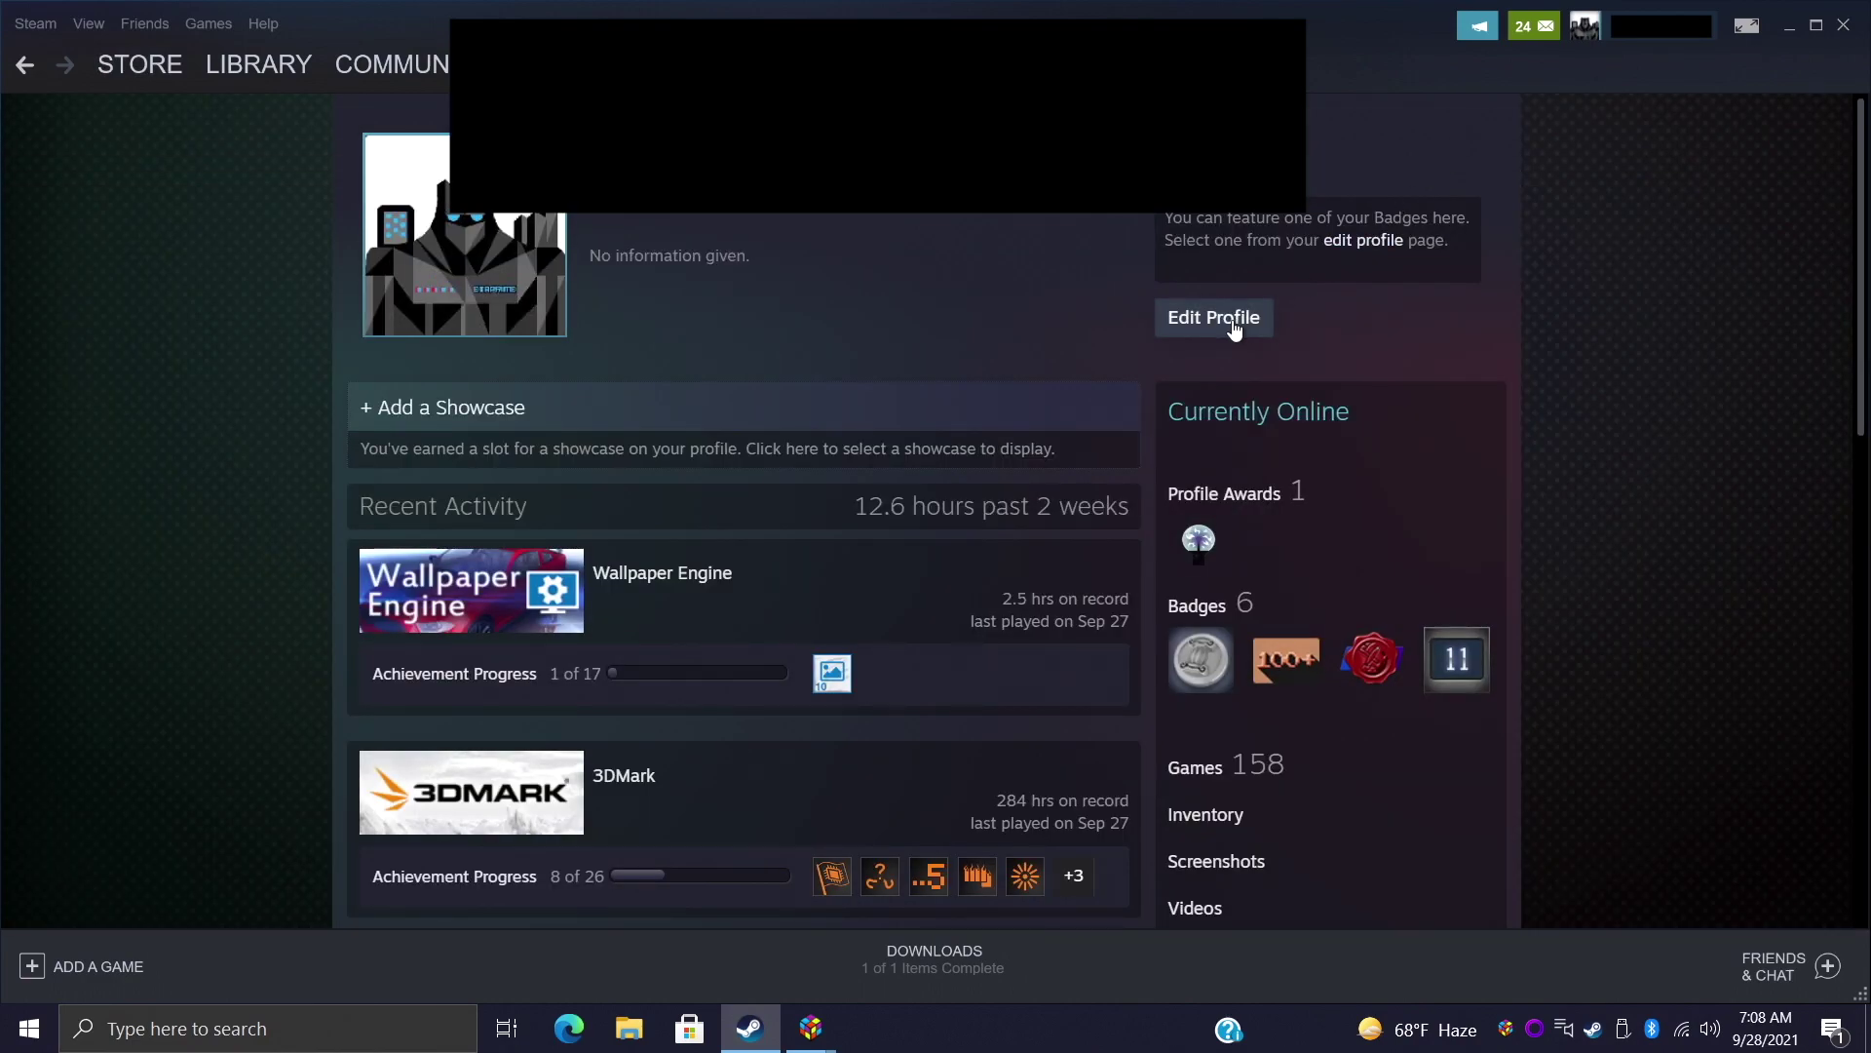
{"action": "left_click", "coordinate": [1214, 318]}
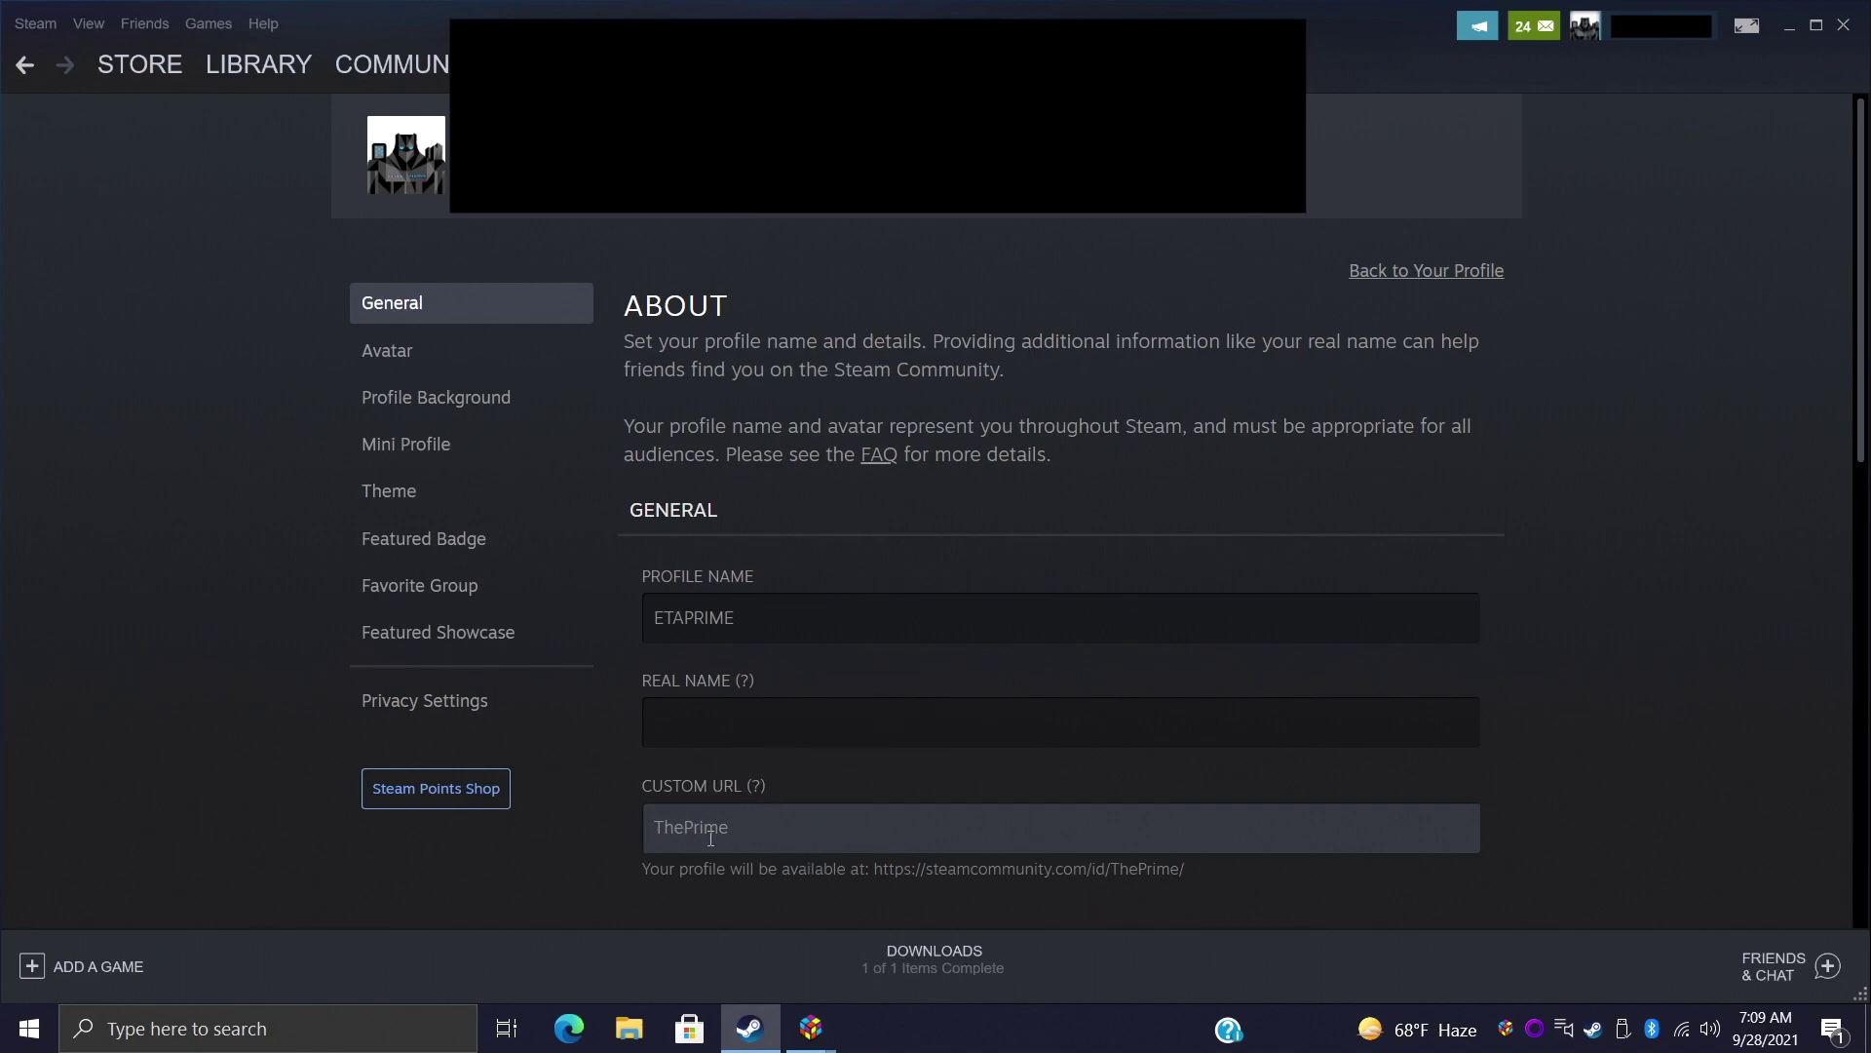
{"action": "left_click_drag", "start_coordinate": [651, 827], "coordinate": [732, 827]}
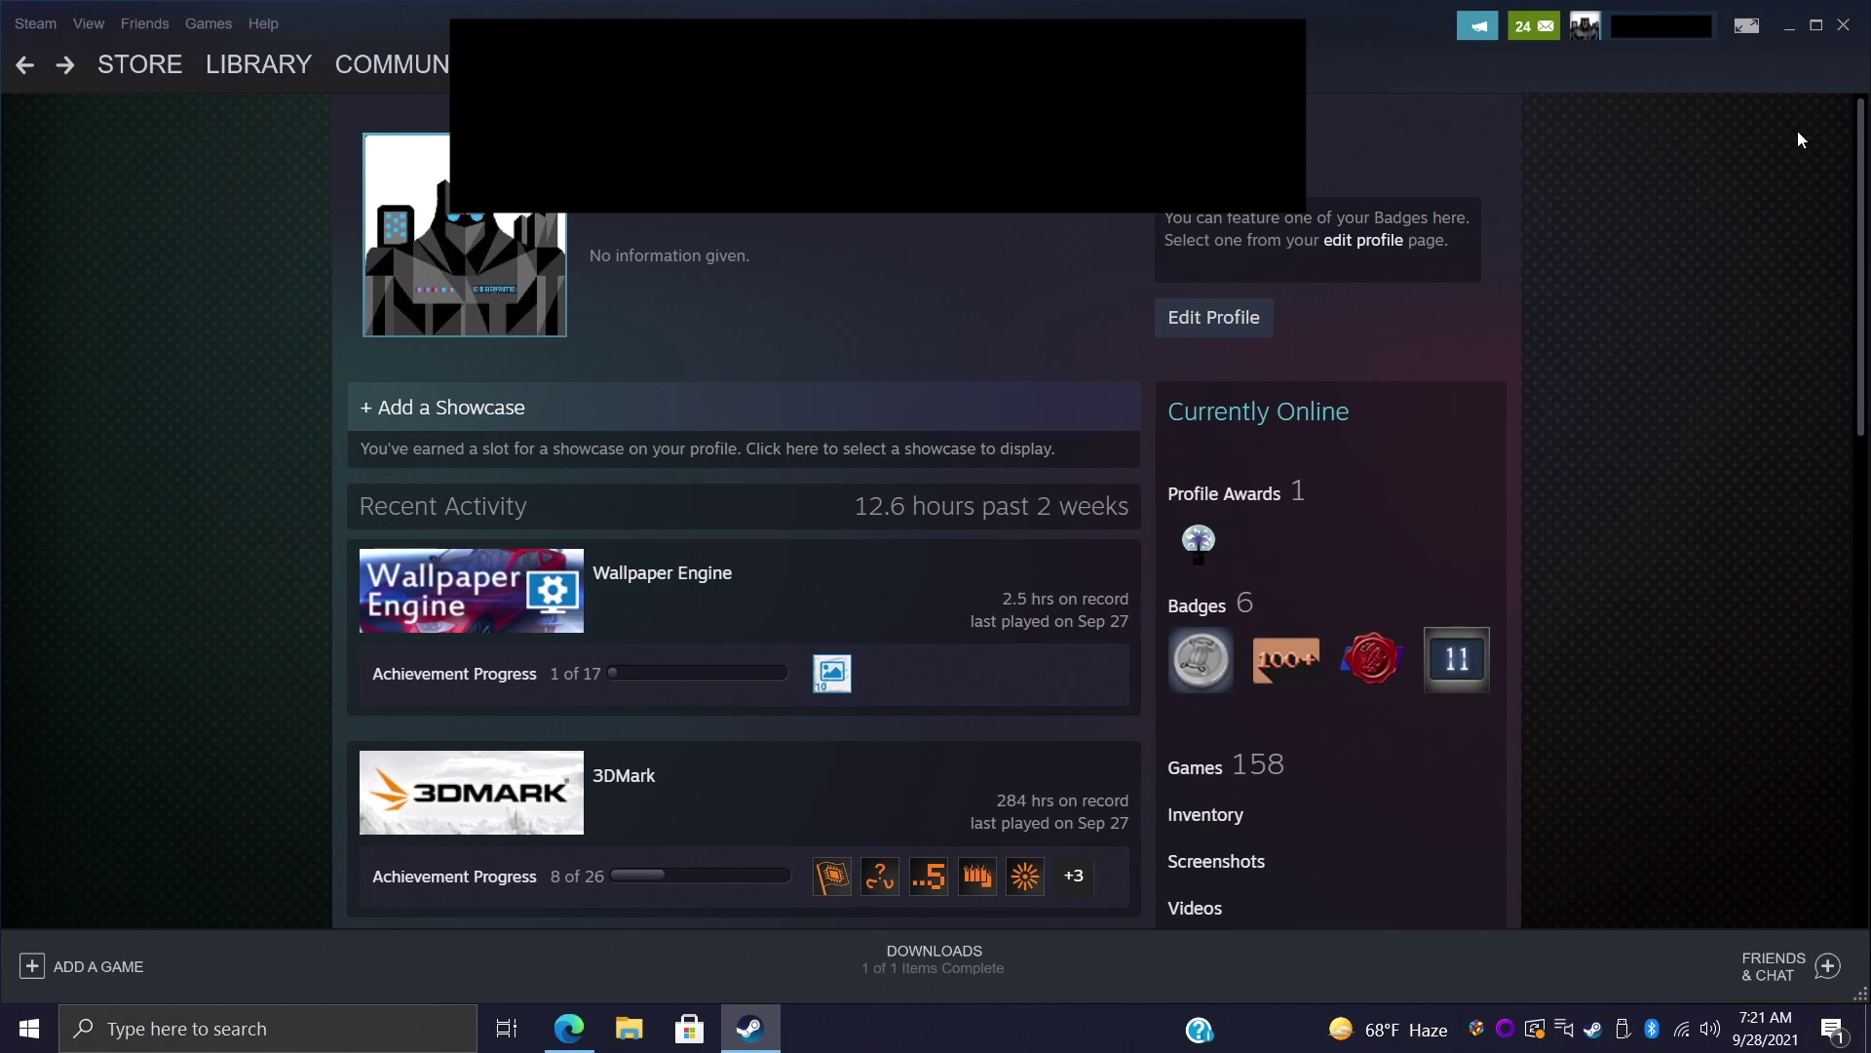
Reopen the Steam profile for editing and view its privacy settings
{"action": "left_click", "coordinate": [1648, 30]}
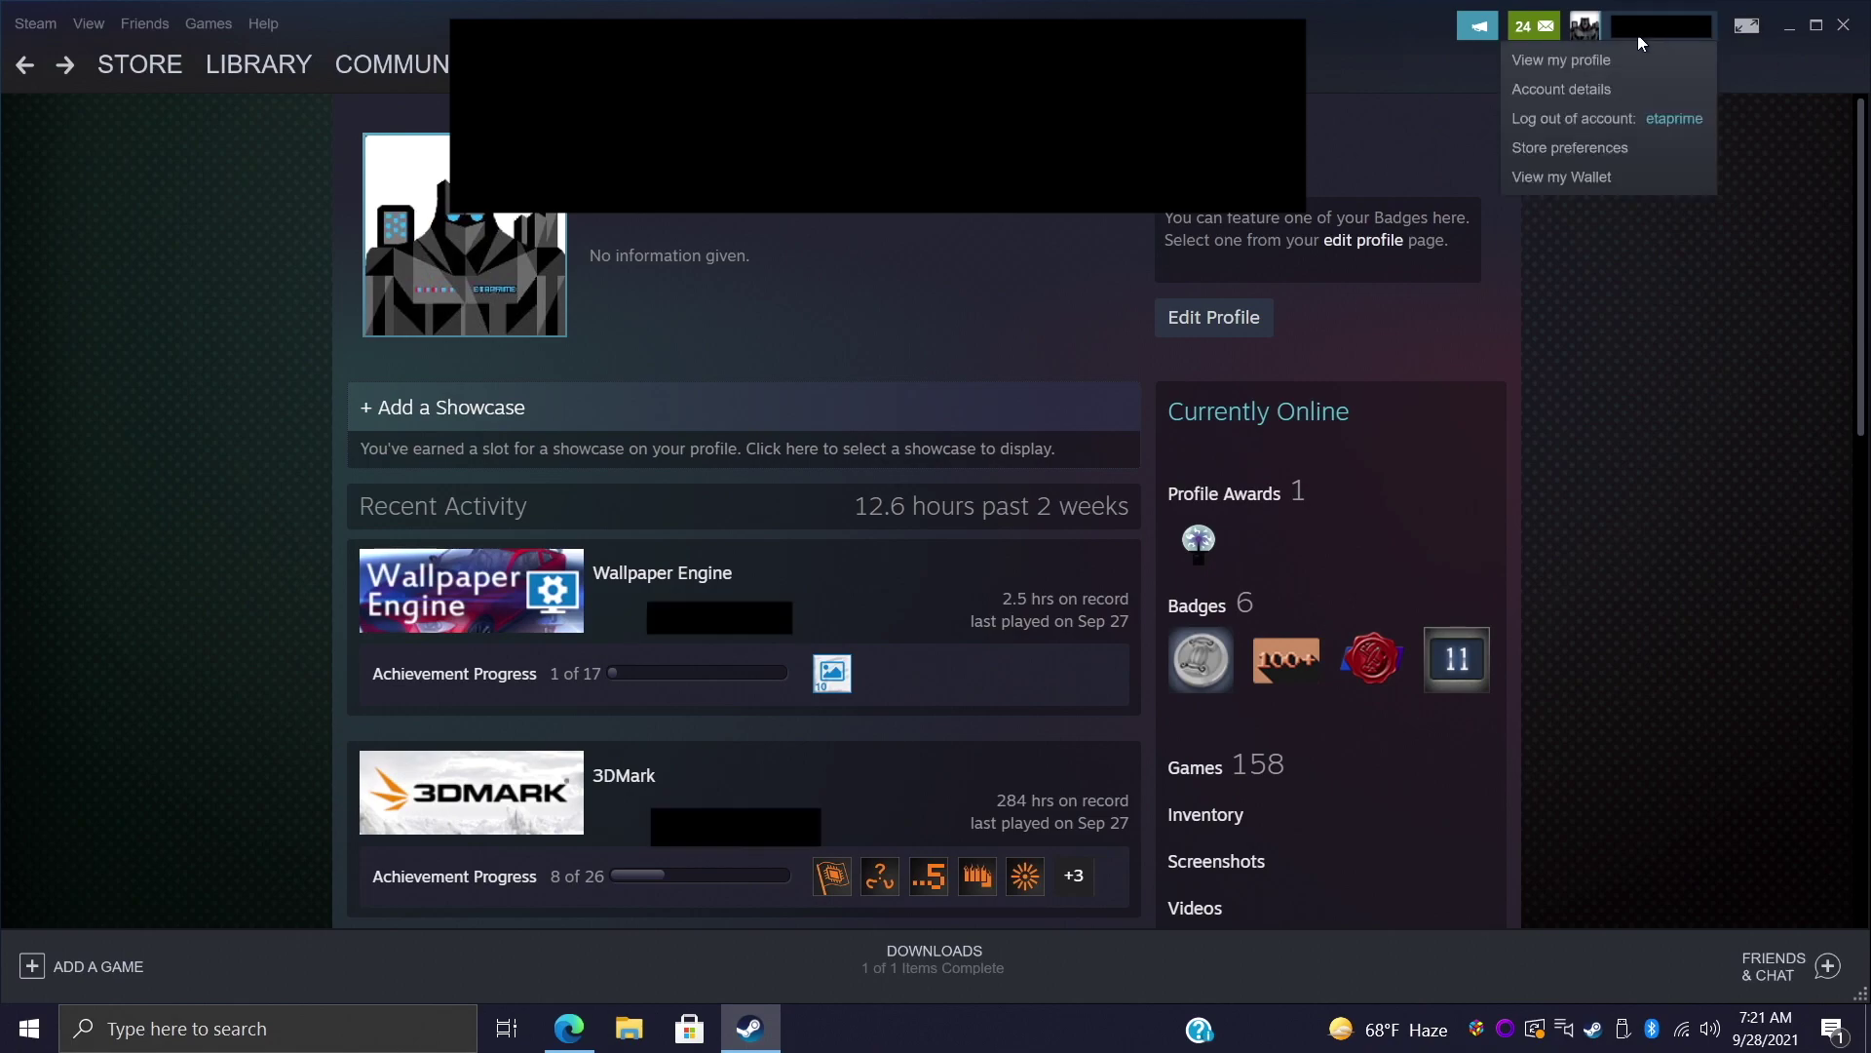
{"action": "left_click", "coordinate": [1550, 60]}
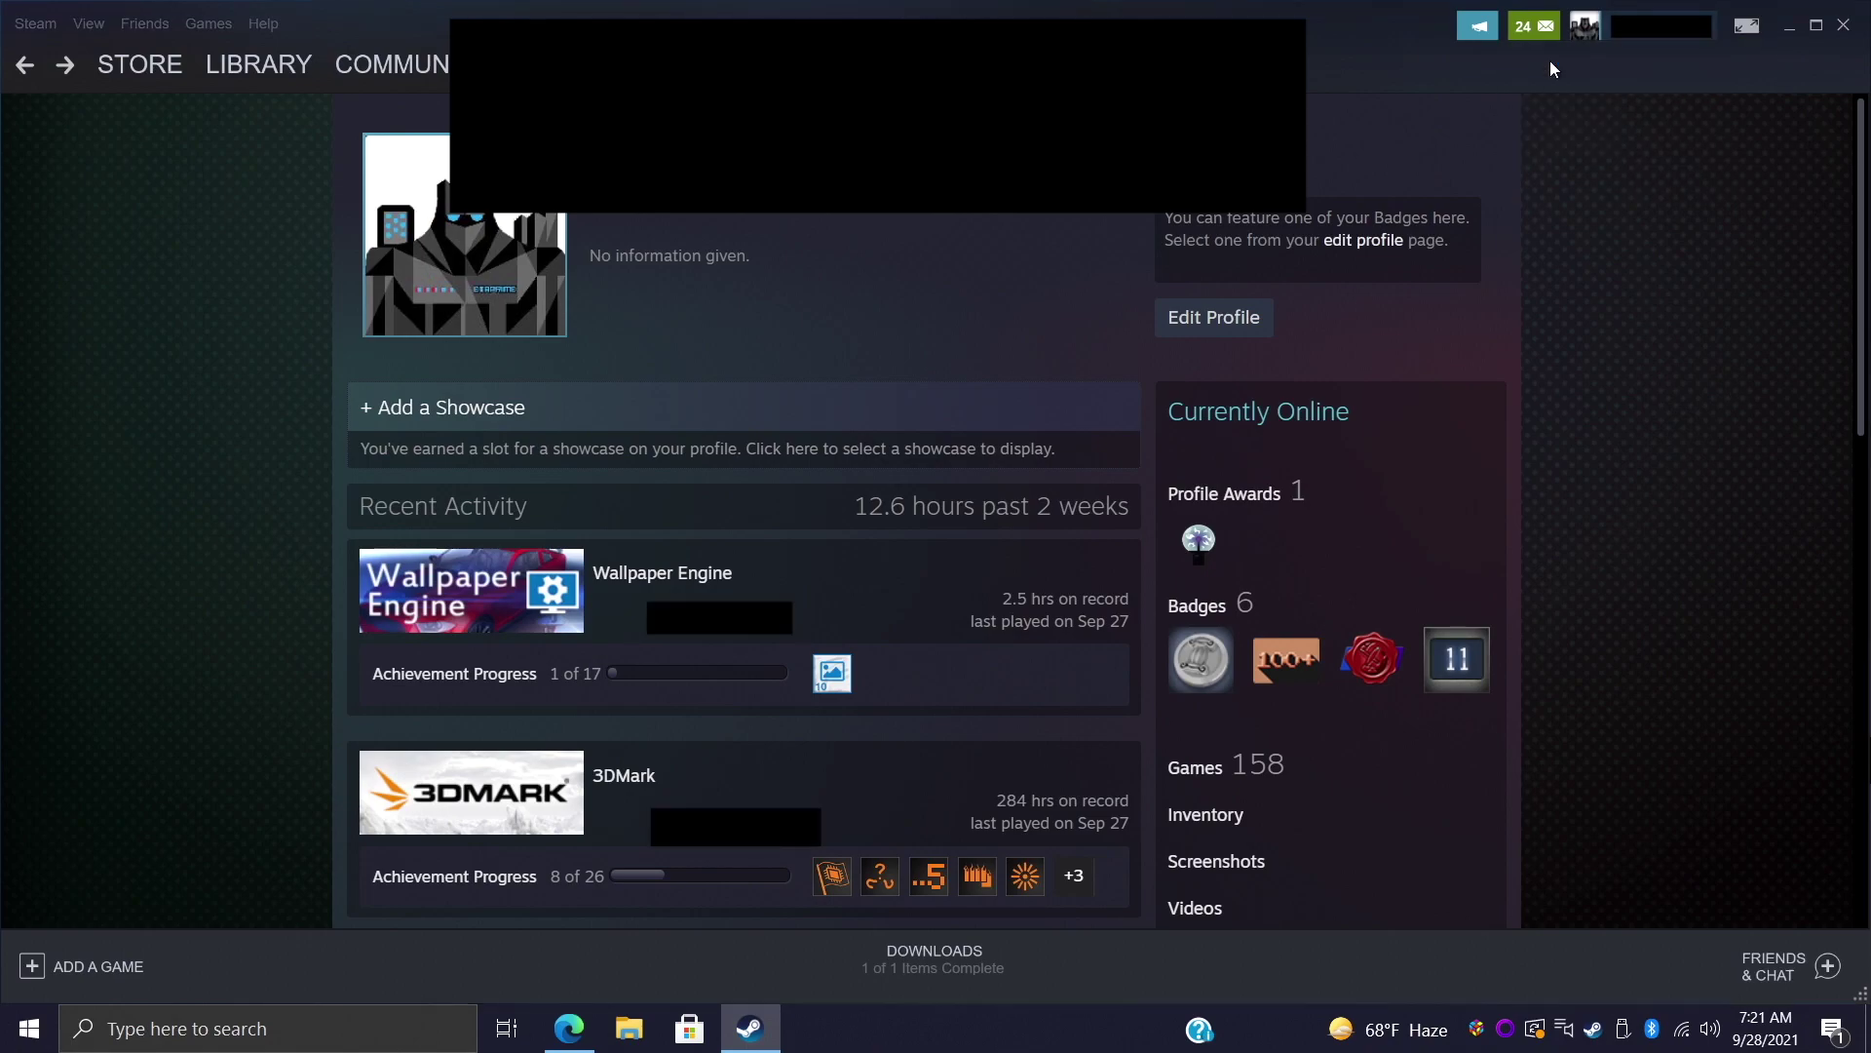
{"action": "left_click", "coordinate": [1234, 320]}
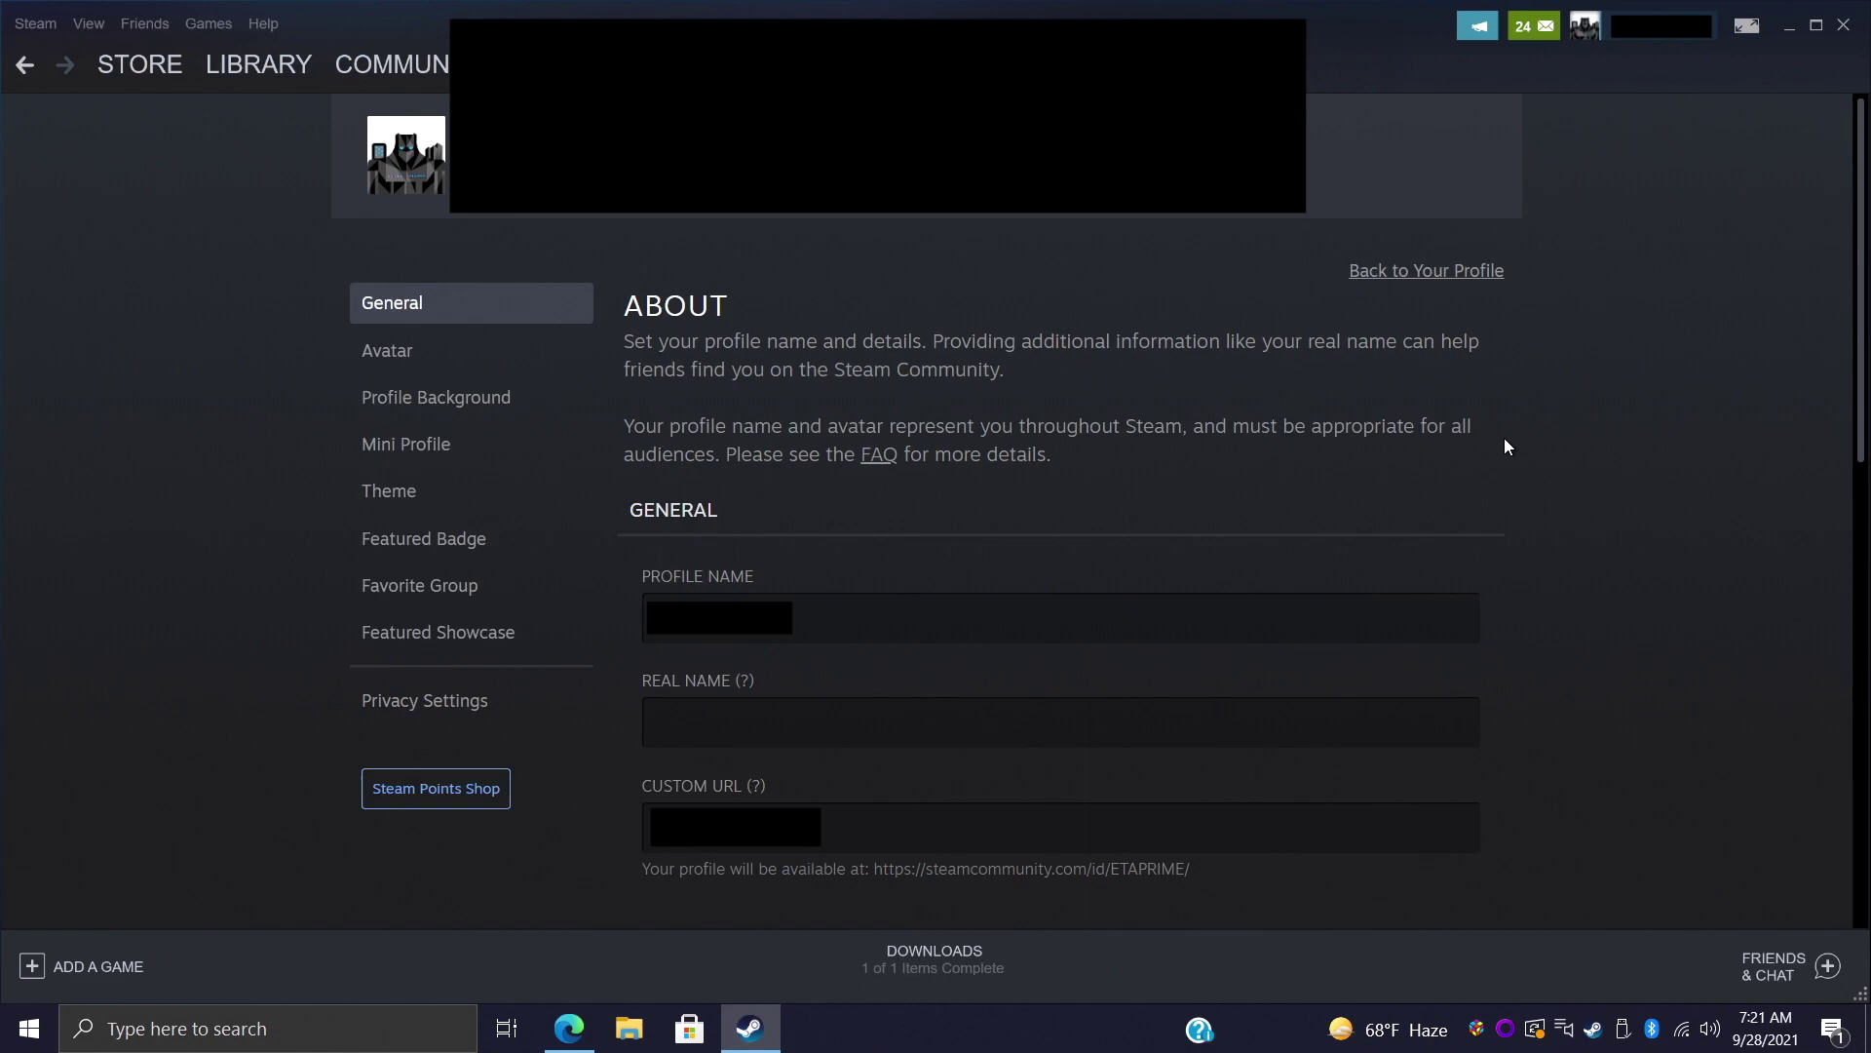
{"action": "left_click", "coordinate": [390, 701]}
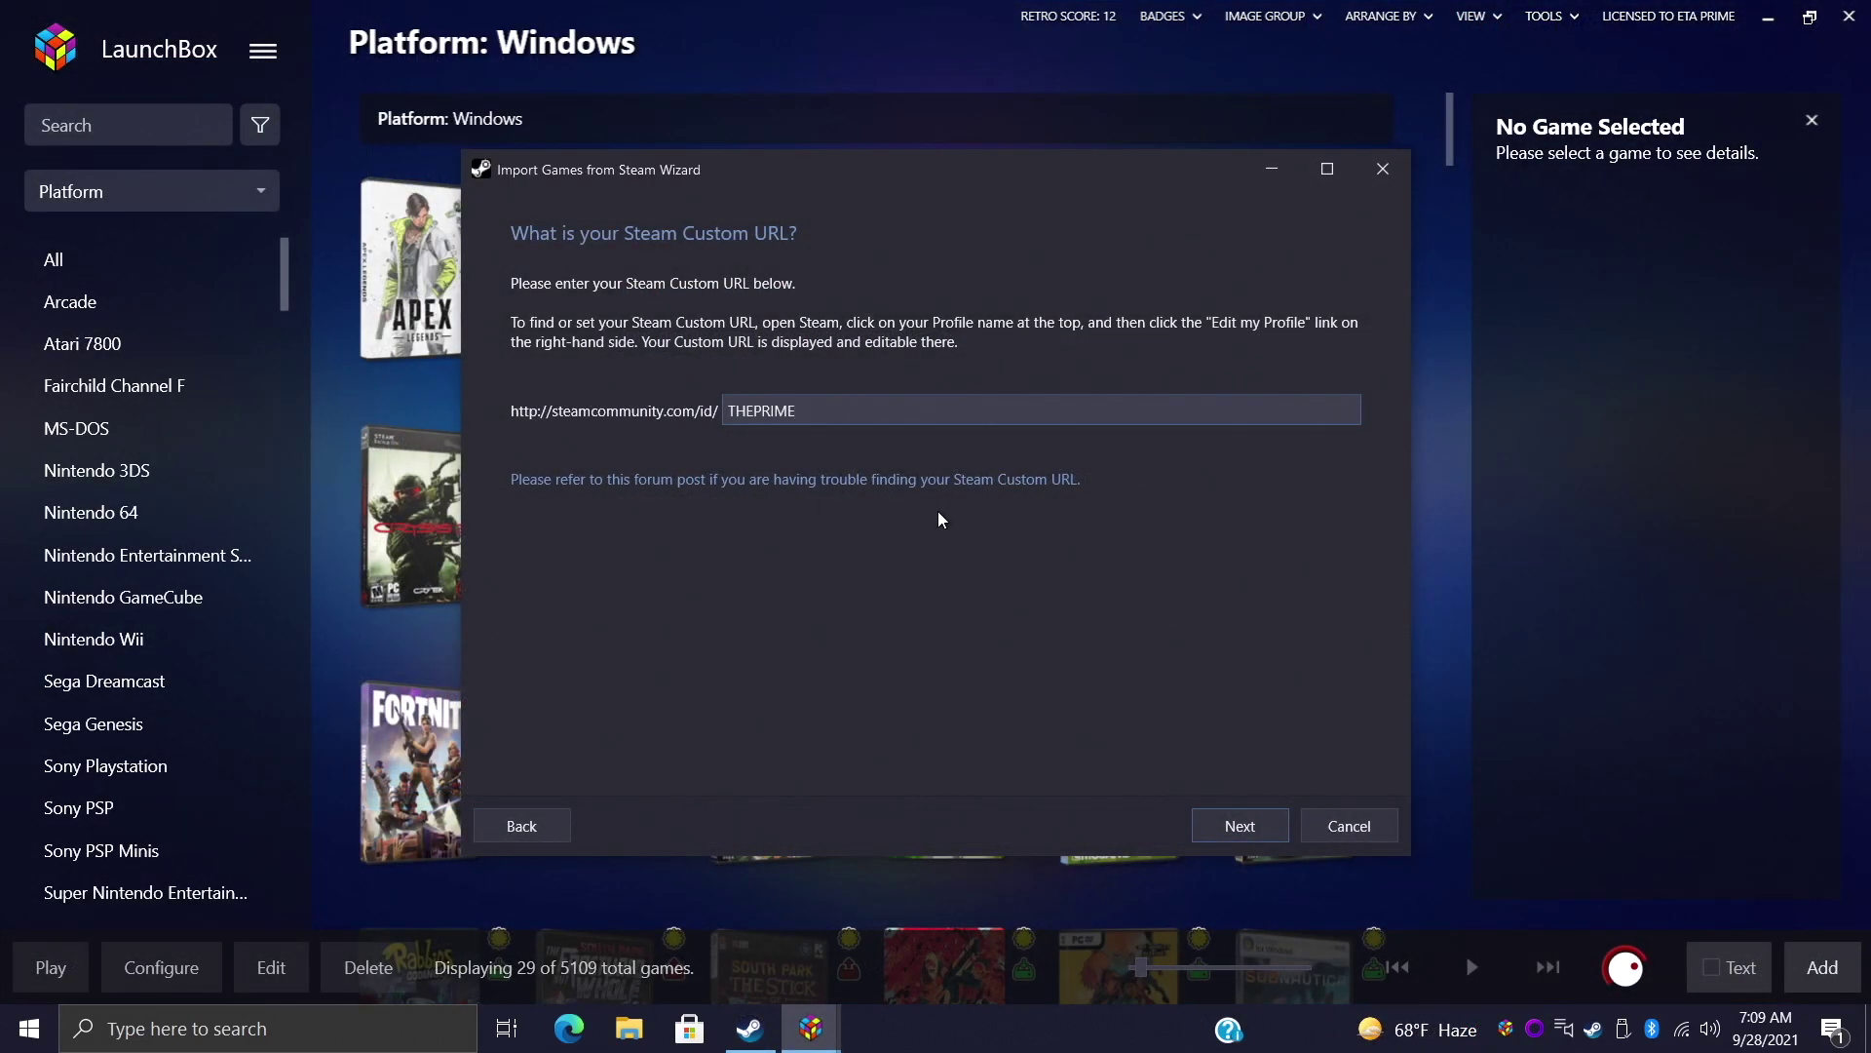
In LaunchBox's import wizard, accept the Steam custom URL, follow the Steam API key link and proceed to the platform choice
{"action": "left_click", "coordinate": [1238, 823]}
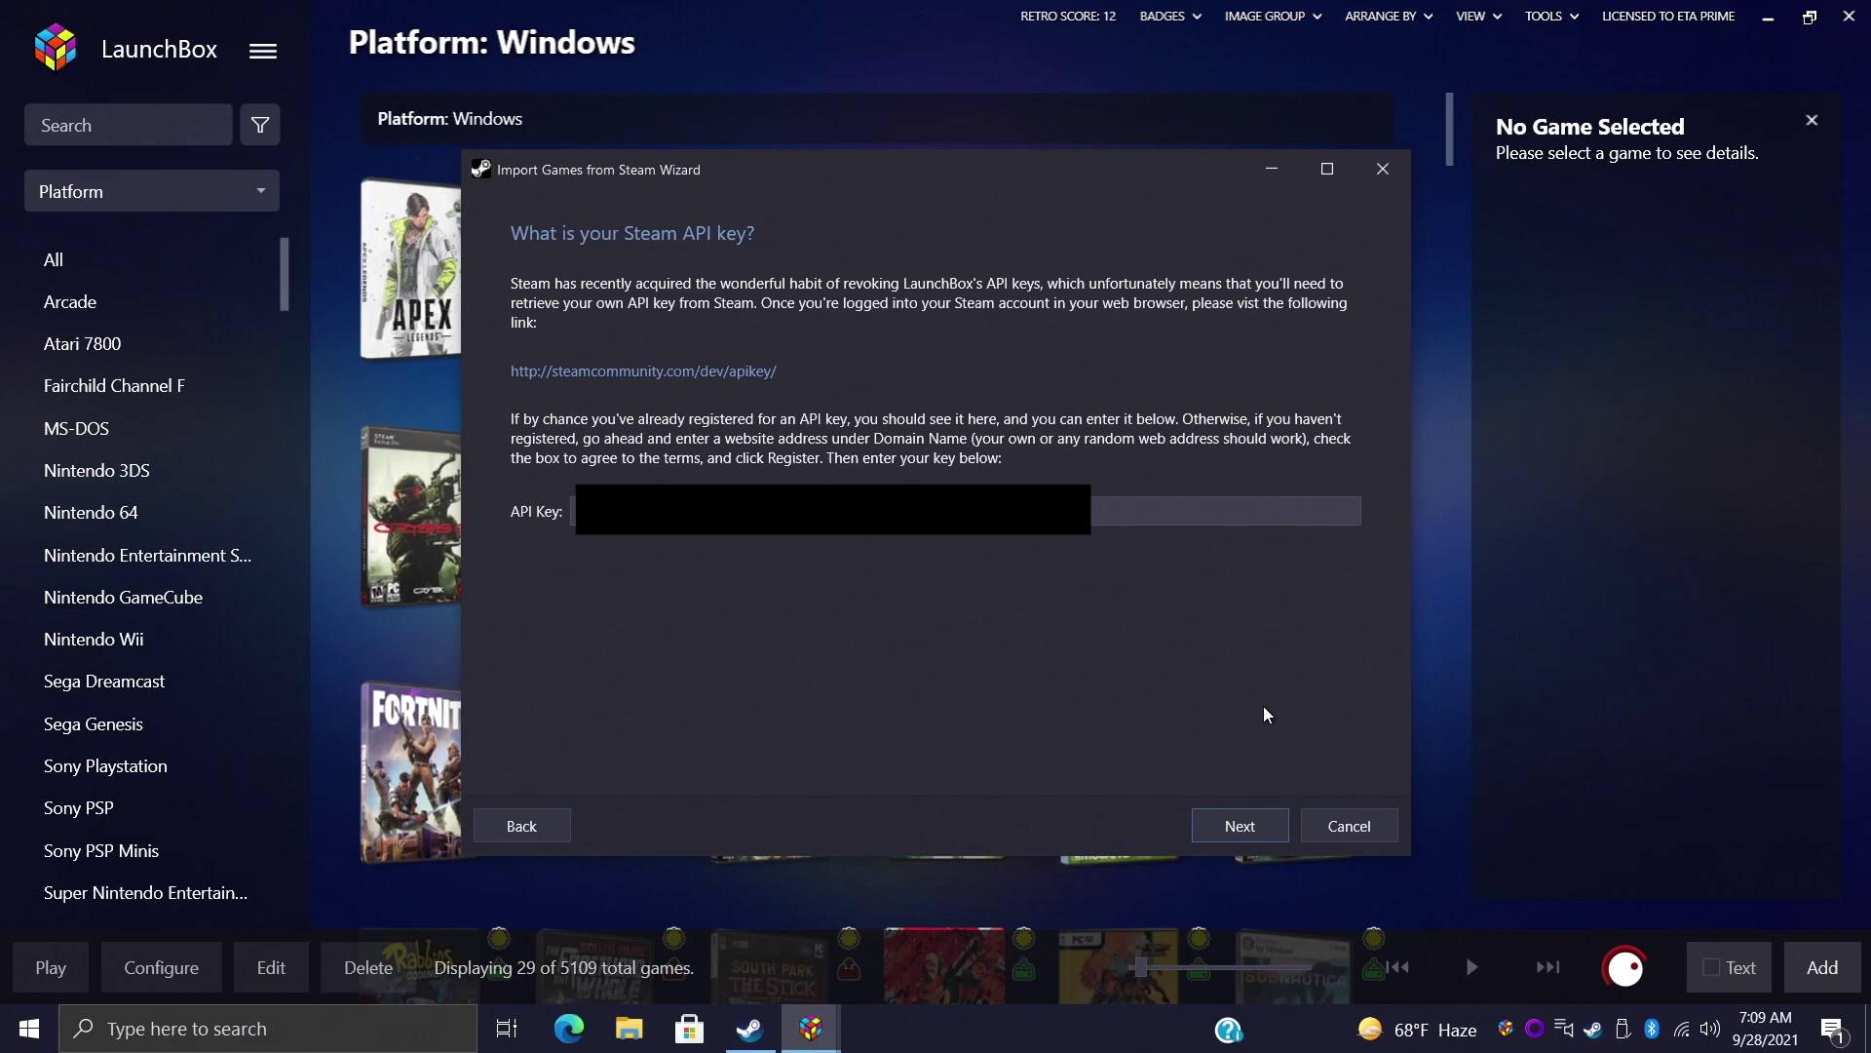
{"action": "left_click", "coordinate": [730, 373]}
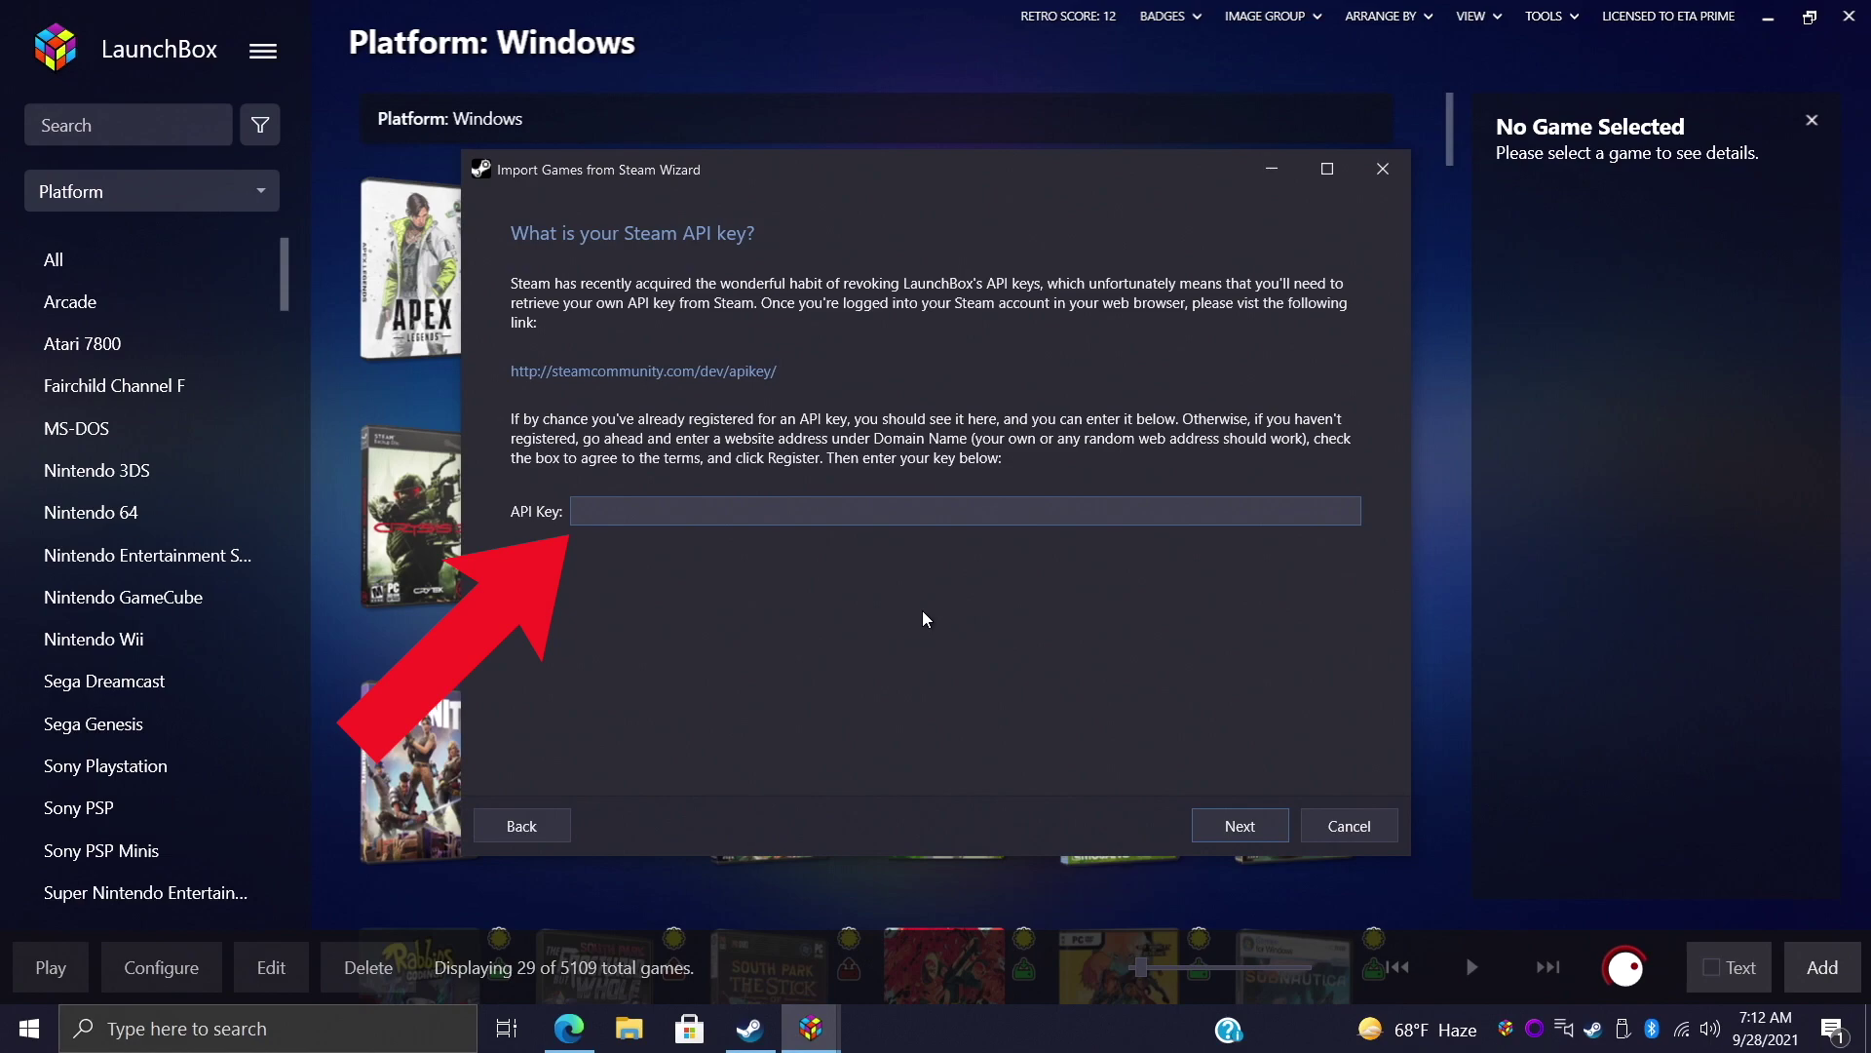
{"action": "left_click", "coordinate": [1255, 825]}
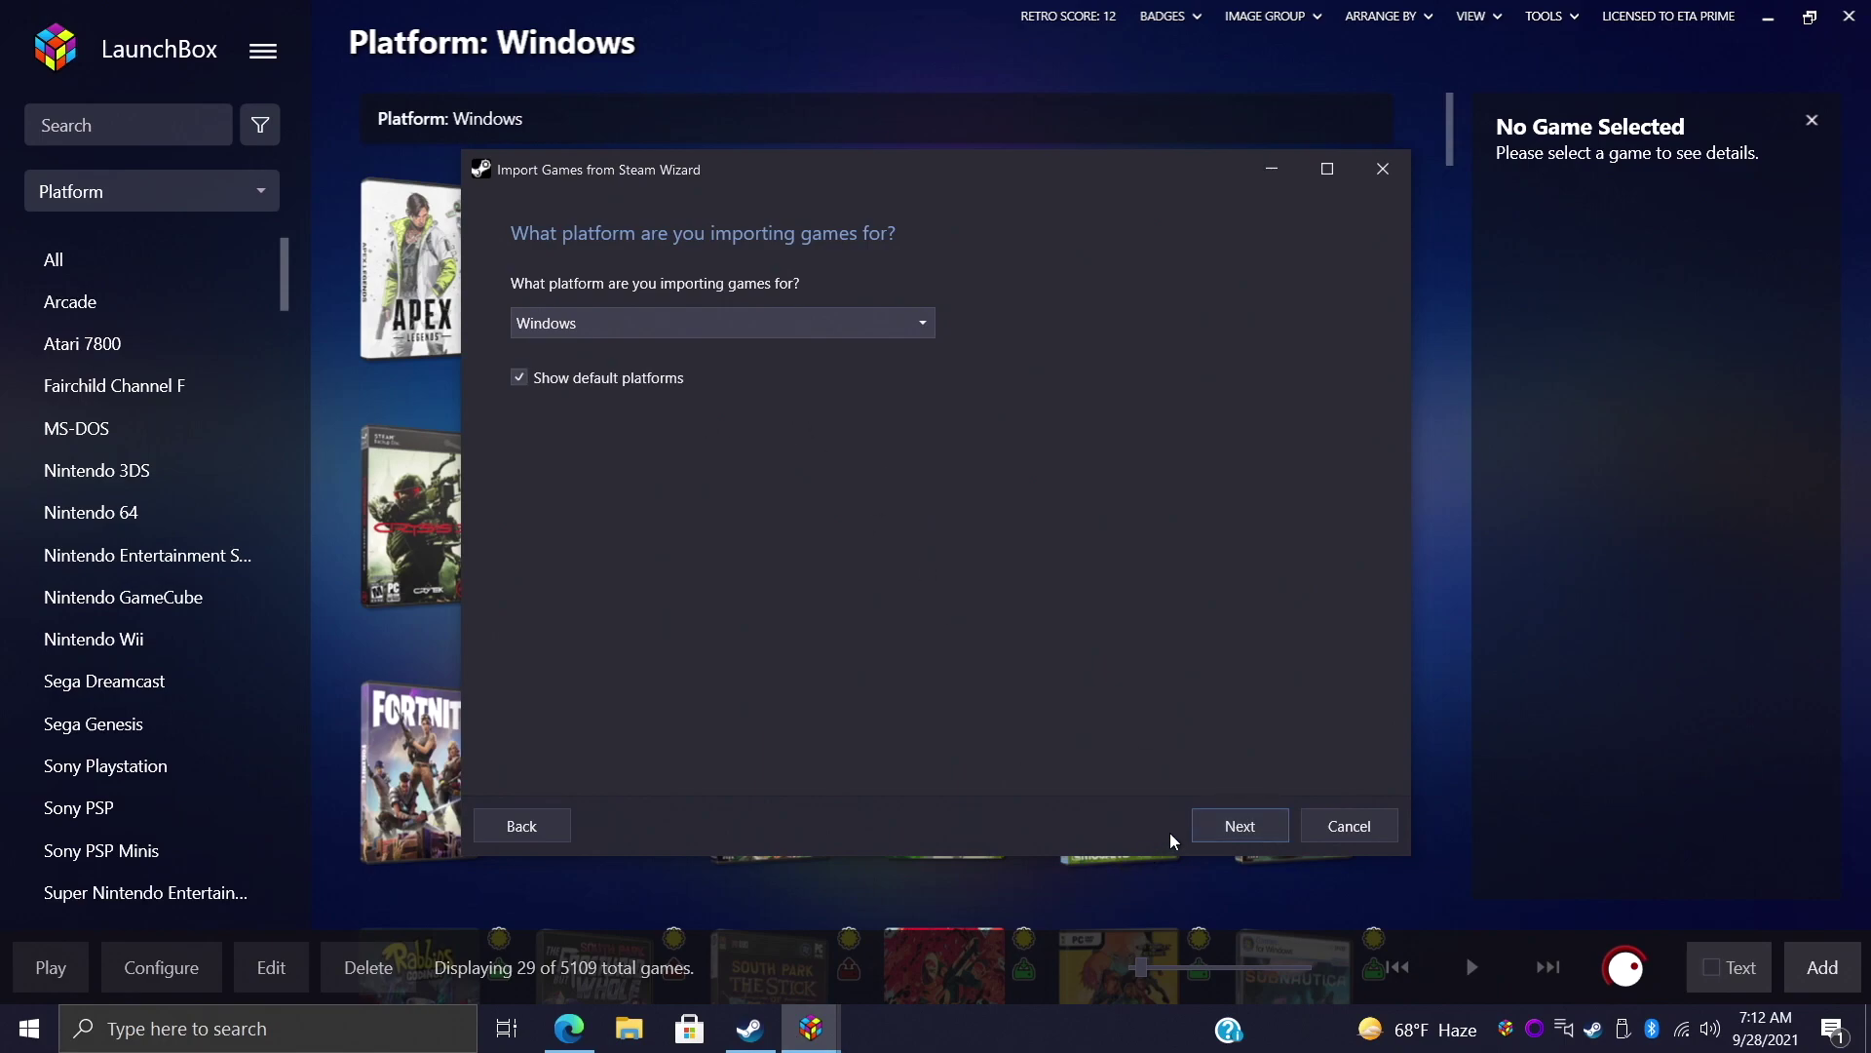
Accept Windows as the platform, the local metadata database search and the preselected image types for the import
{"action": "left_click", "coordinate": [1259, 826]}
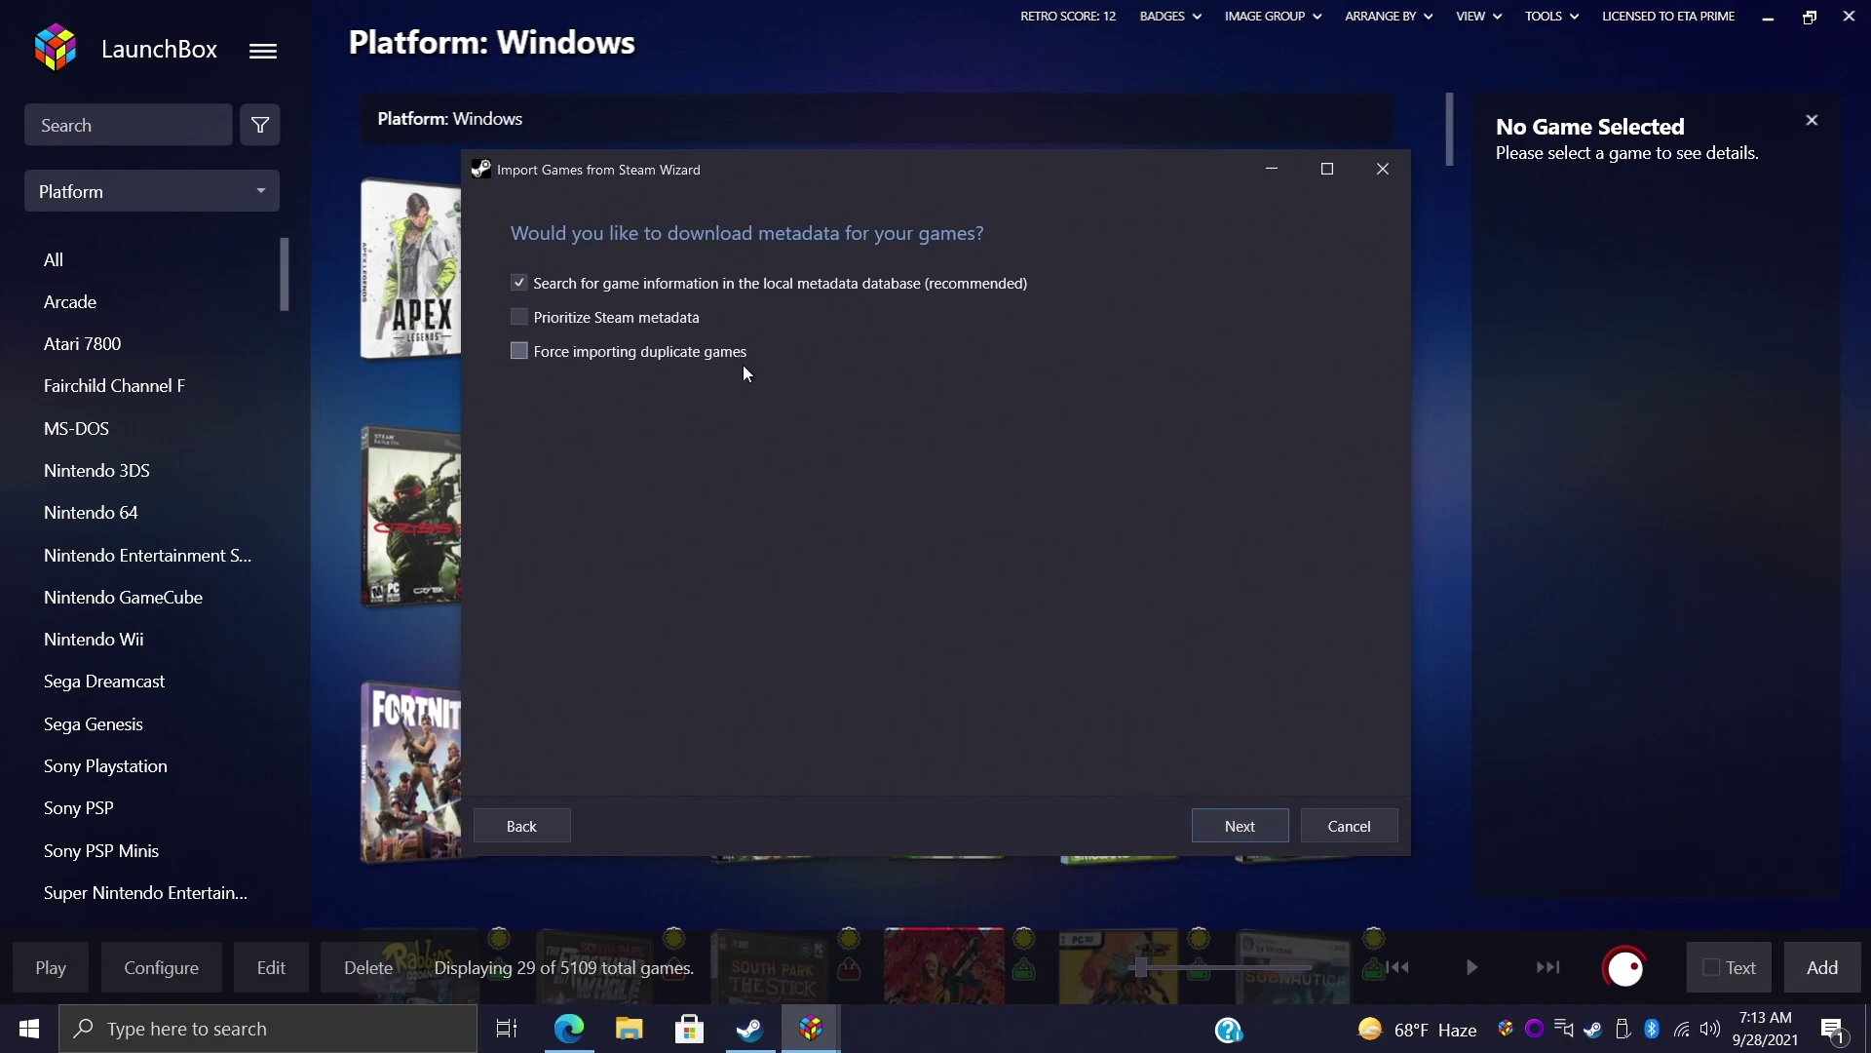
{"action": "left_click", "coordinate": [1259, 828]}
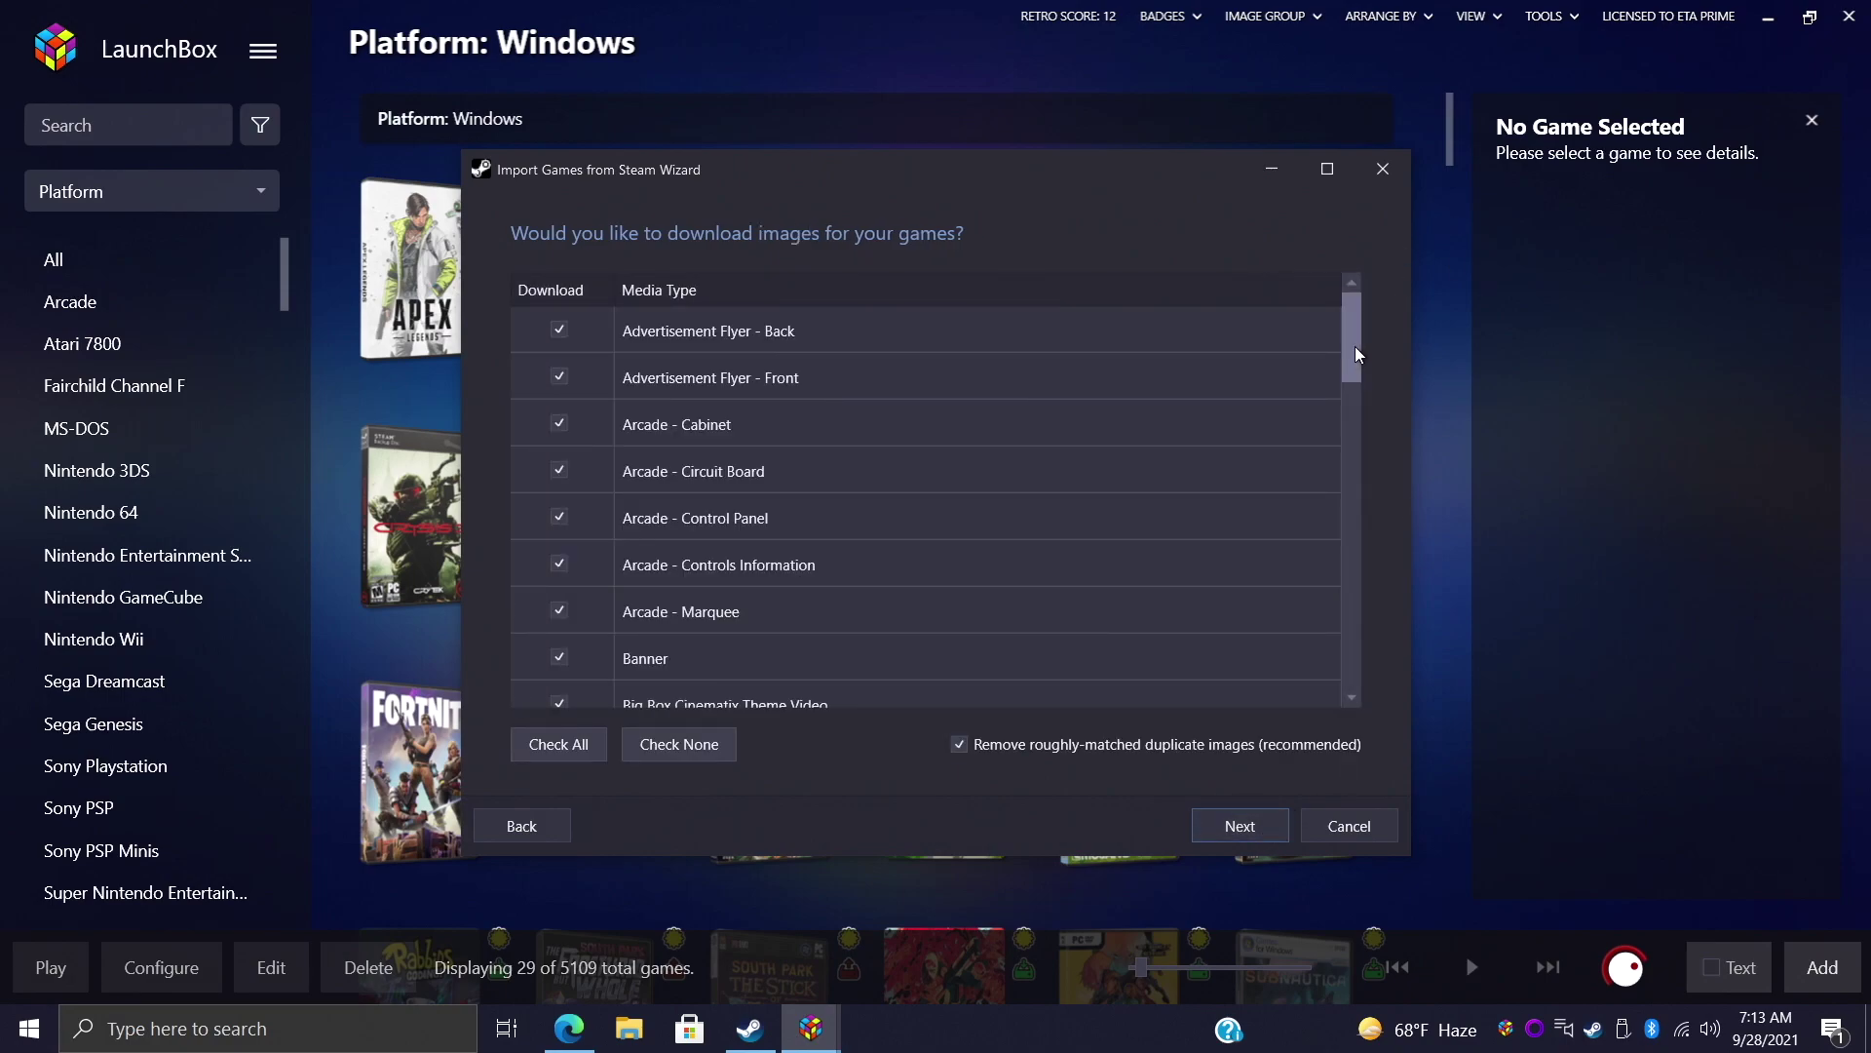
{"action": "mouse_move", "coordinate": [1355, 347]}
{"action": "left_mouse_down"}
{"action": "mouse_move", "coordinate": [1357, 678]}
{"action": "mouse_move", "coordinate": [1359, 320]}
{"action": "left_mouse_up"}
{"action": "left_click", "coordinate": [1257, 820]}
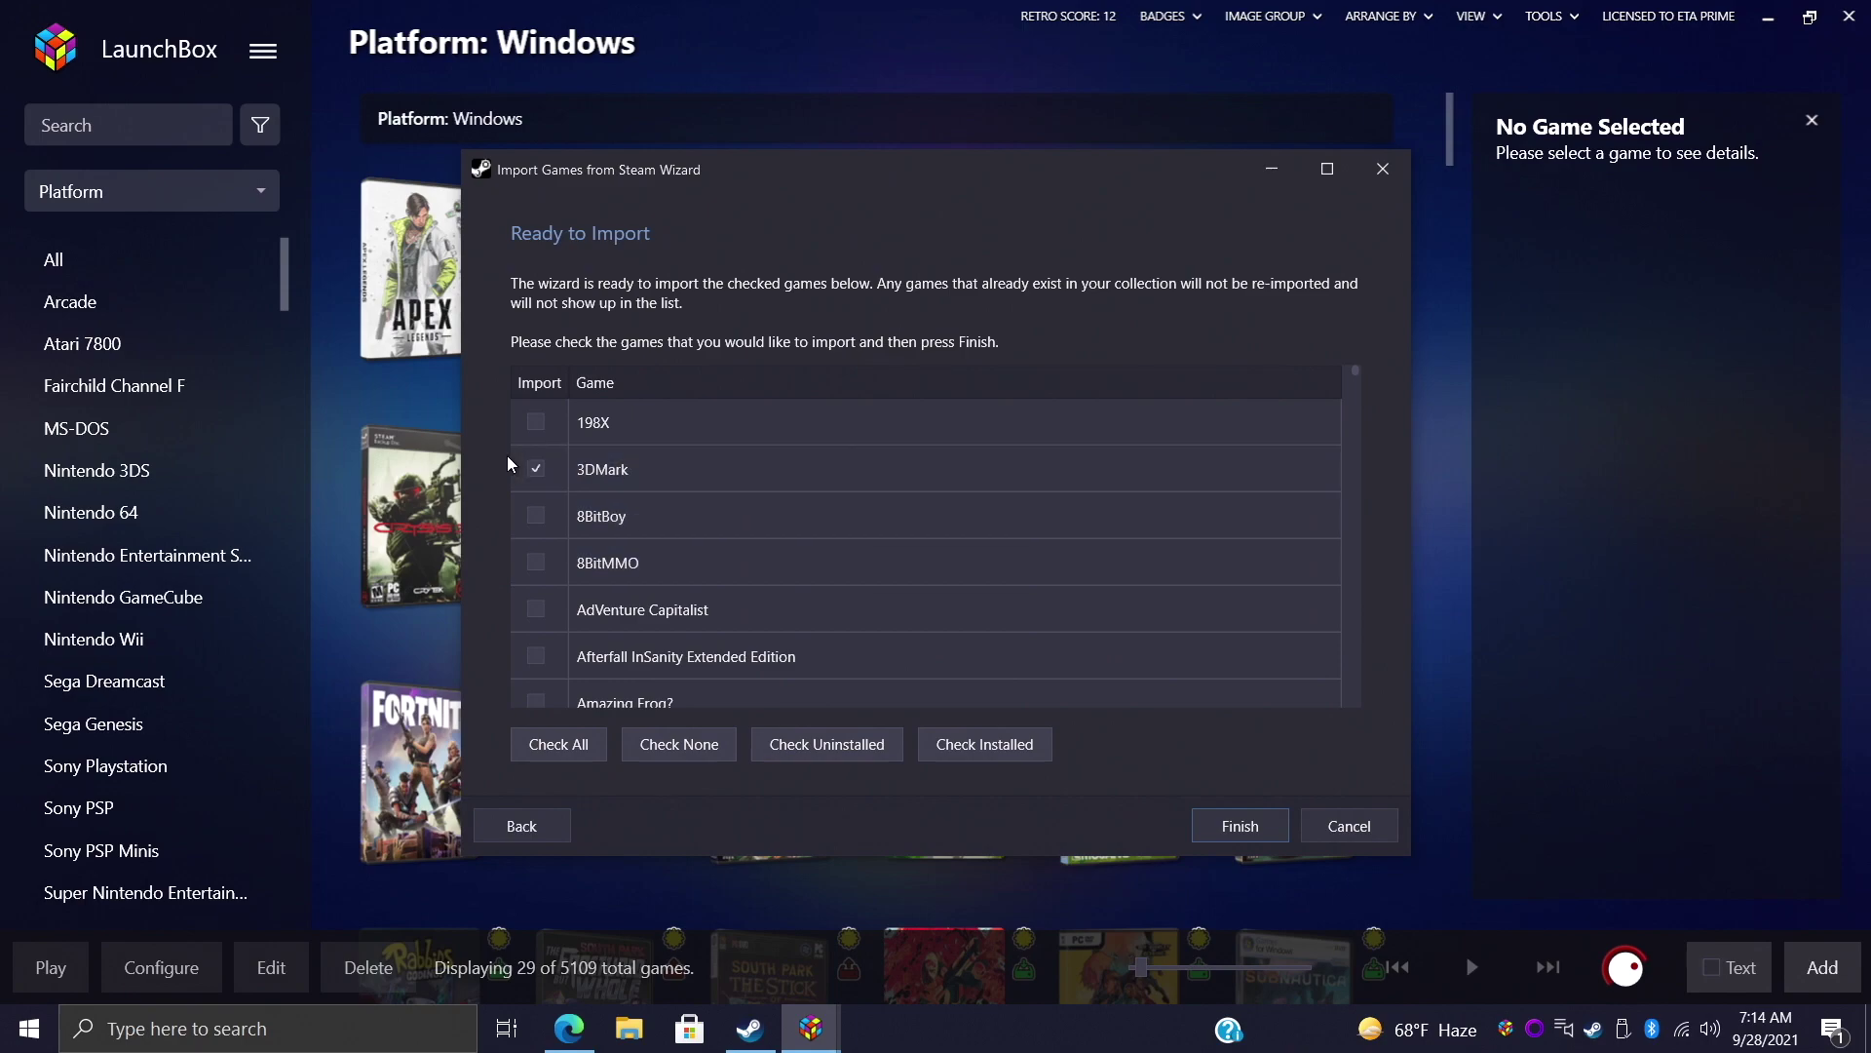
Mark the installed Steam games for import and review which titles are checked in the game list
{"action": "scroll", "coordinate": [558, 473], "scroll_direction": "down", "scroll_amount": 1}
{"action": "scroll", "coordinate": [560, 483], "scroll_direction": "down", "scroll_amount": 6}
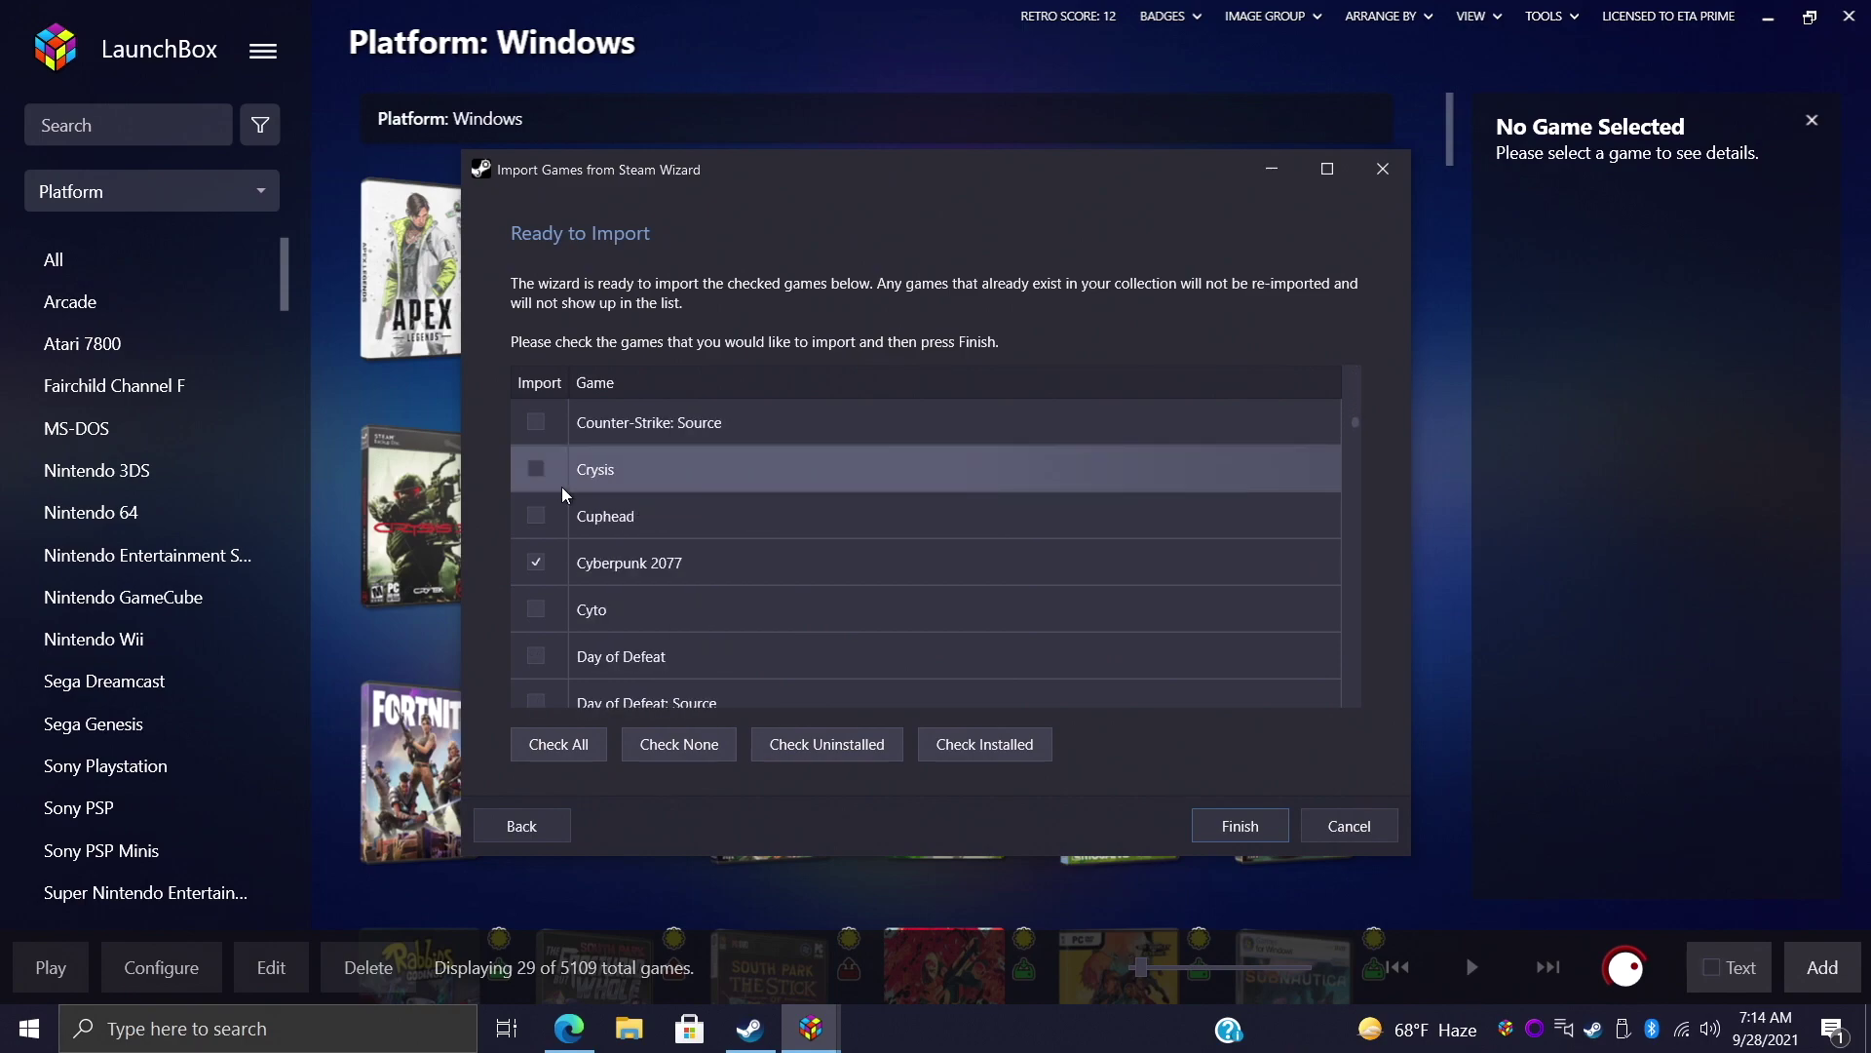
{"action": "left_click", "coordinate": [551, 576]}
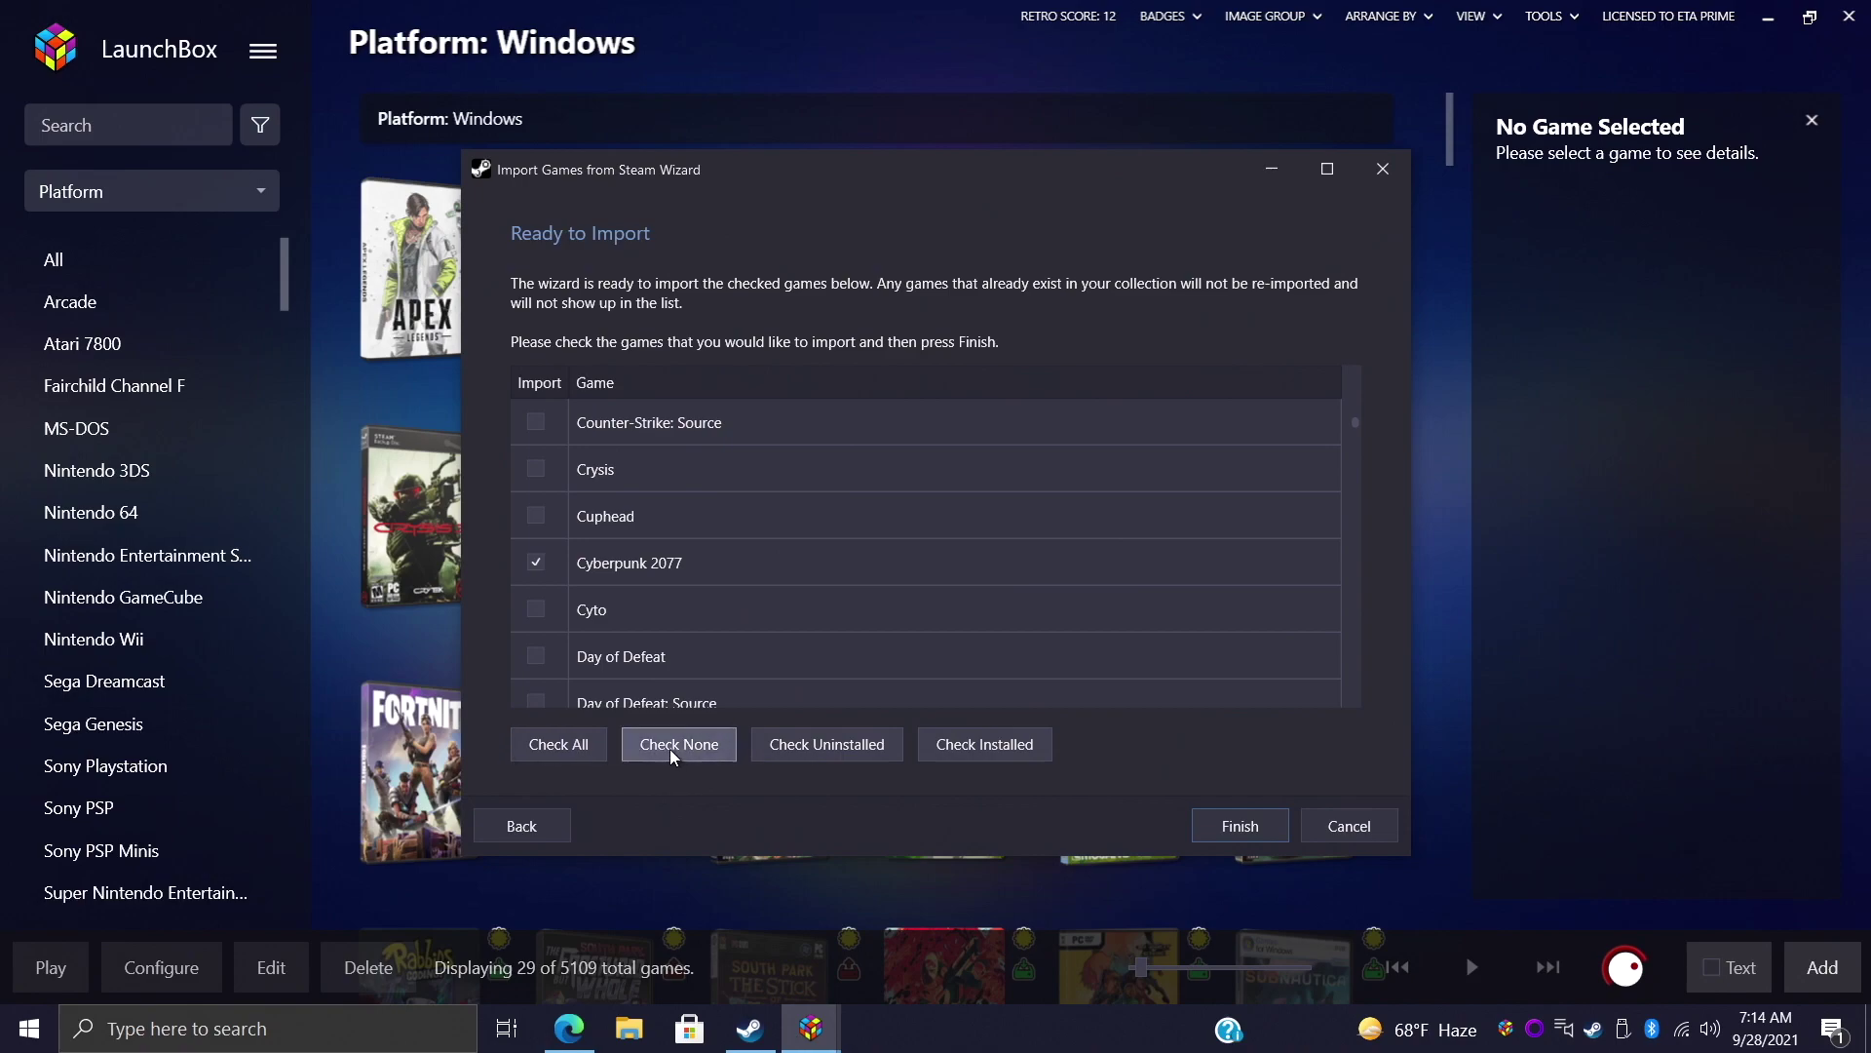
{"action": "left_click", "coordinate": [998, 745]}
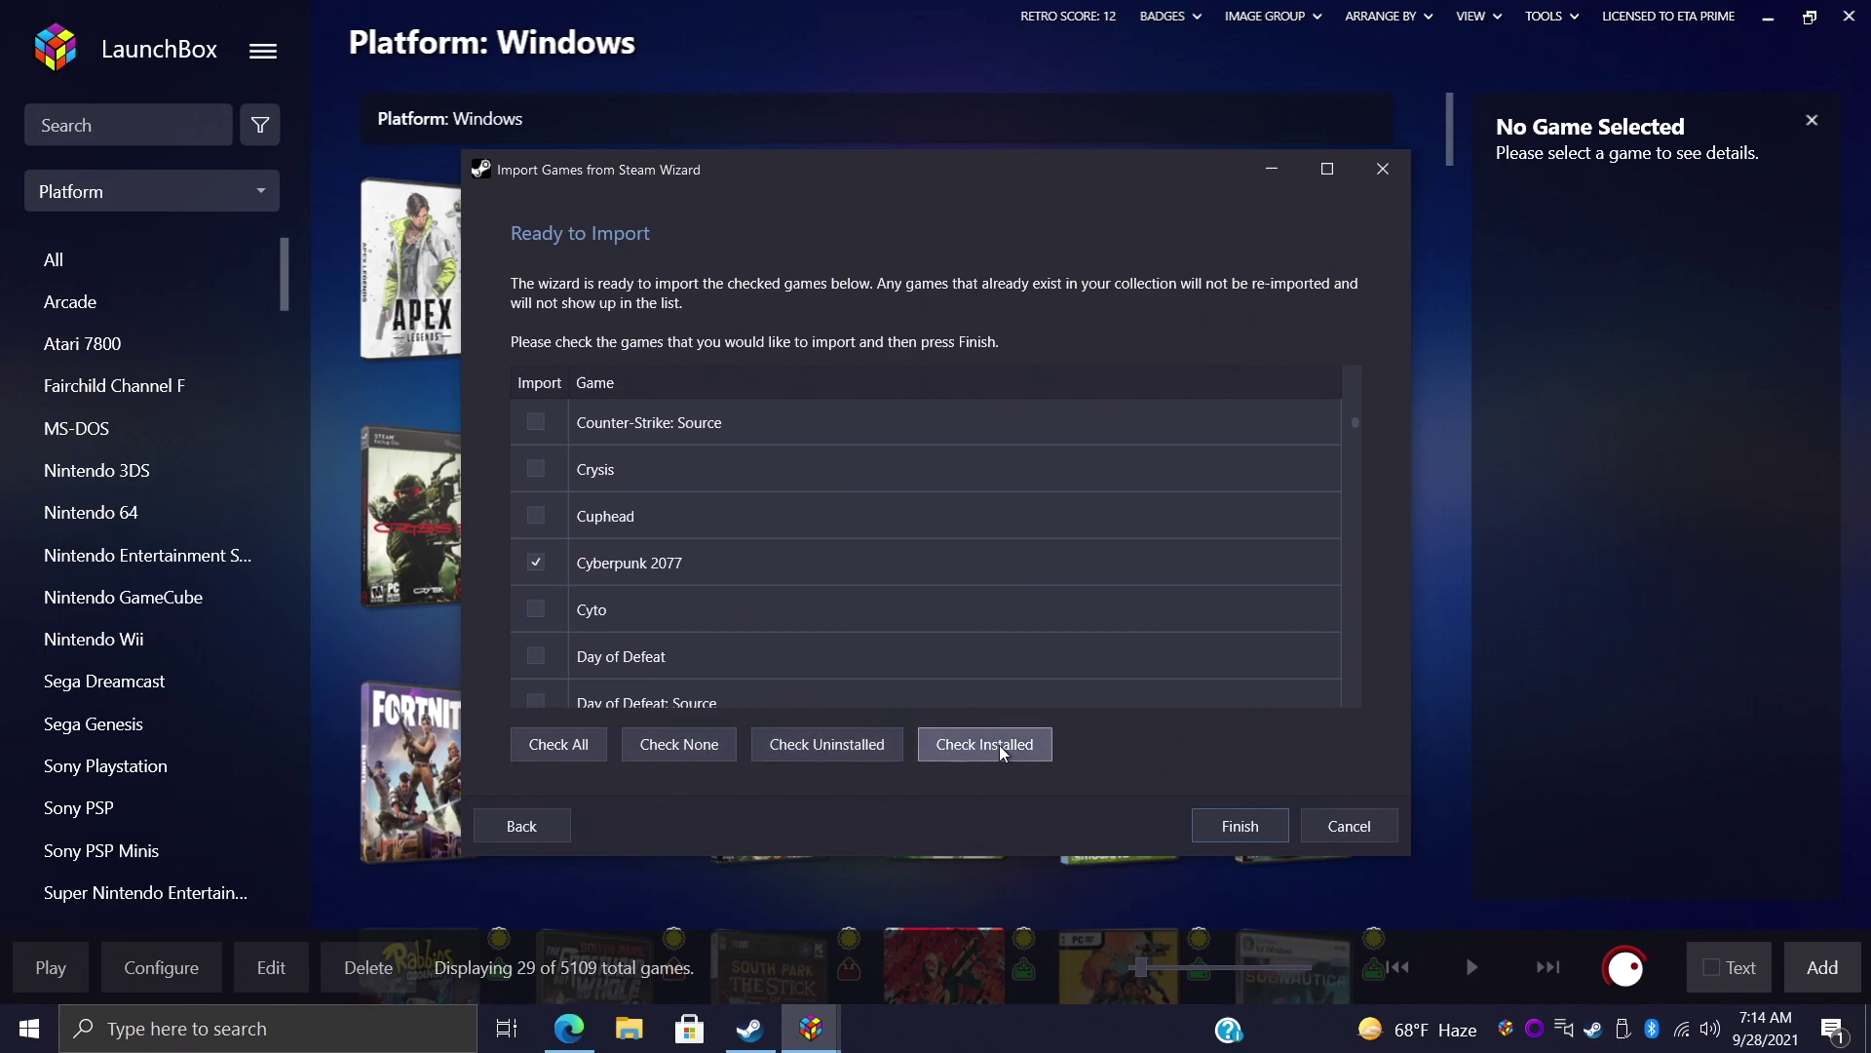
{"action": "scroll", "coordinate": [1112, 637], "scroll_direction": "up", "scroll_amount": 1}
{"action": "scroll", "coordinate": [848, 622], "scroll_direction": "up", "scroll_amount": 2}
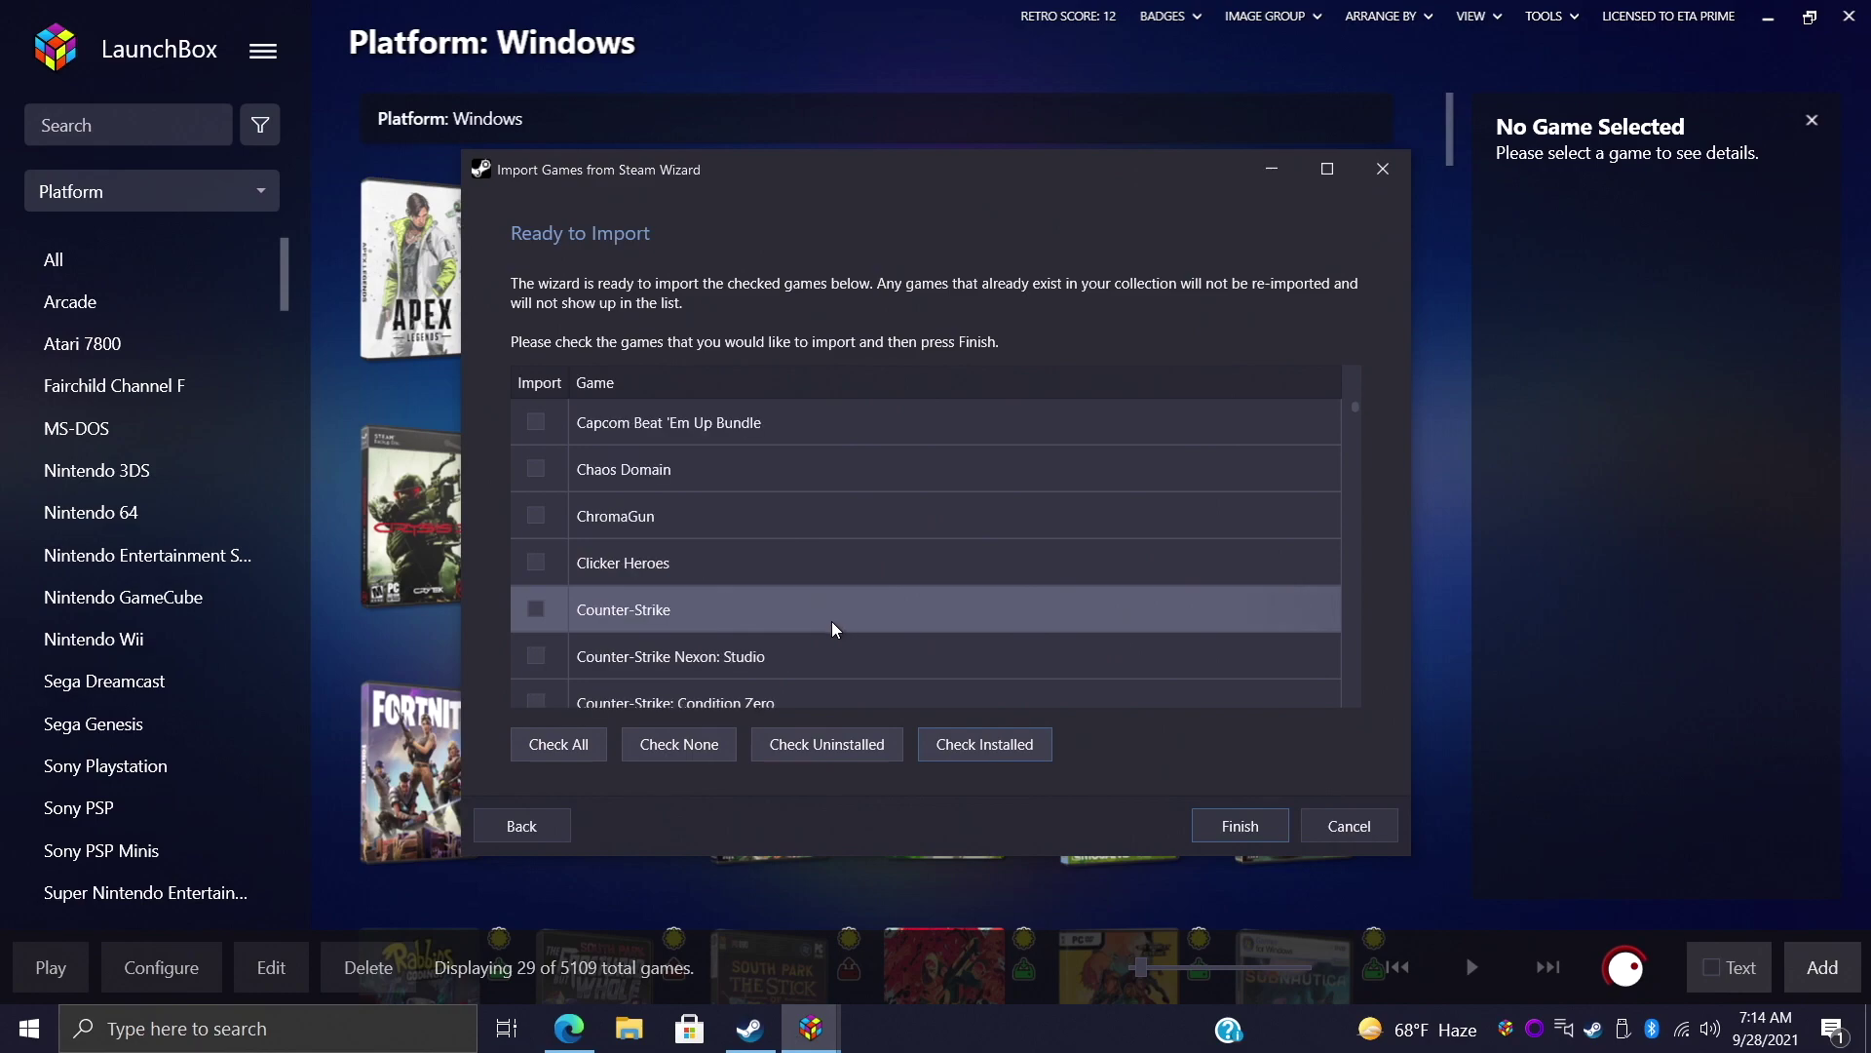
{"action": "scroll", "coordinate": [584, 584], "scroll_direction": "down", "scroll_amount": 1}
{"action": "scroll", "coordinate": [614, 659], "scroll_direction": "down", "scroll_amount": 1}
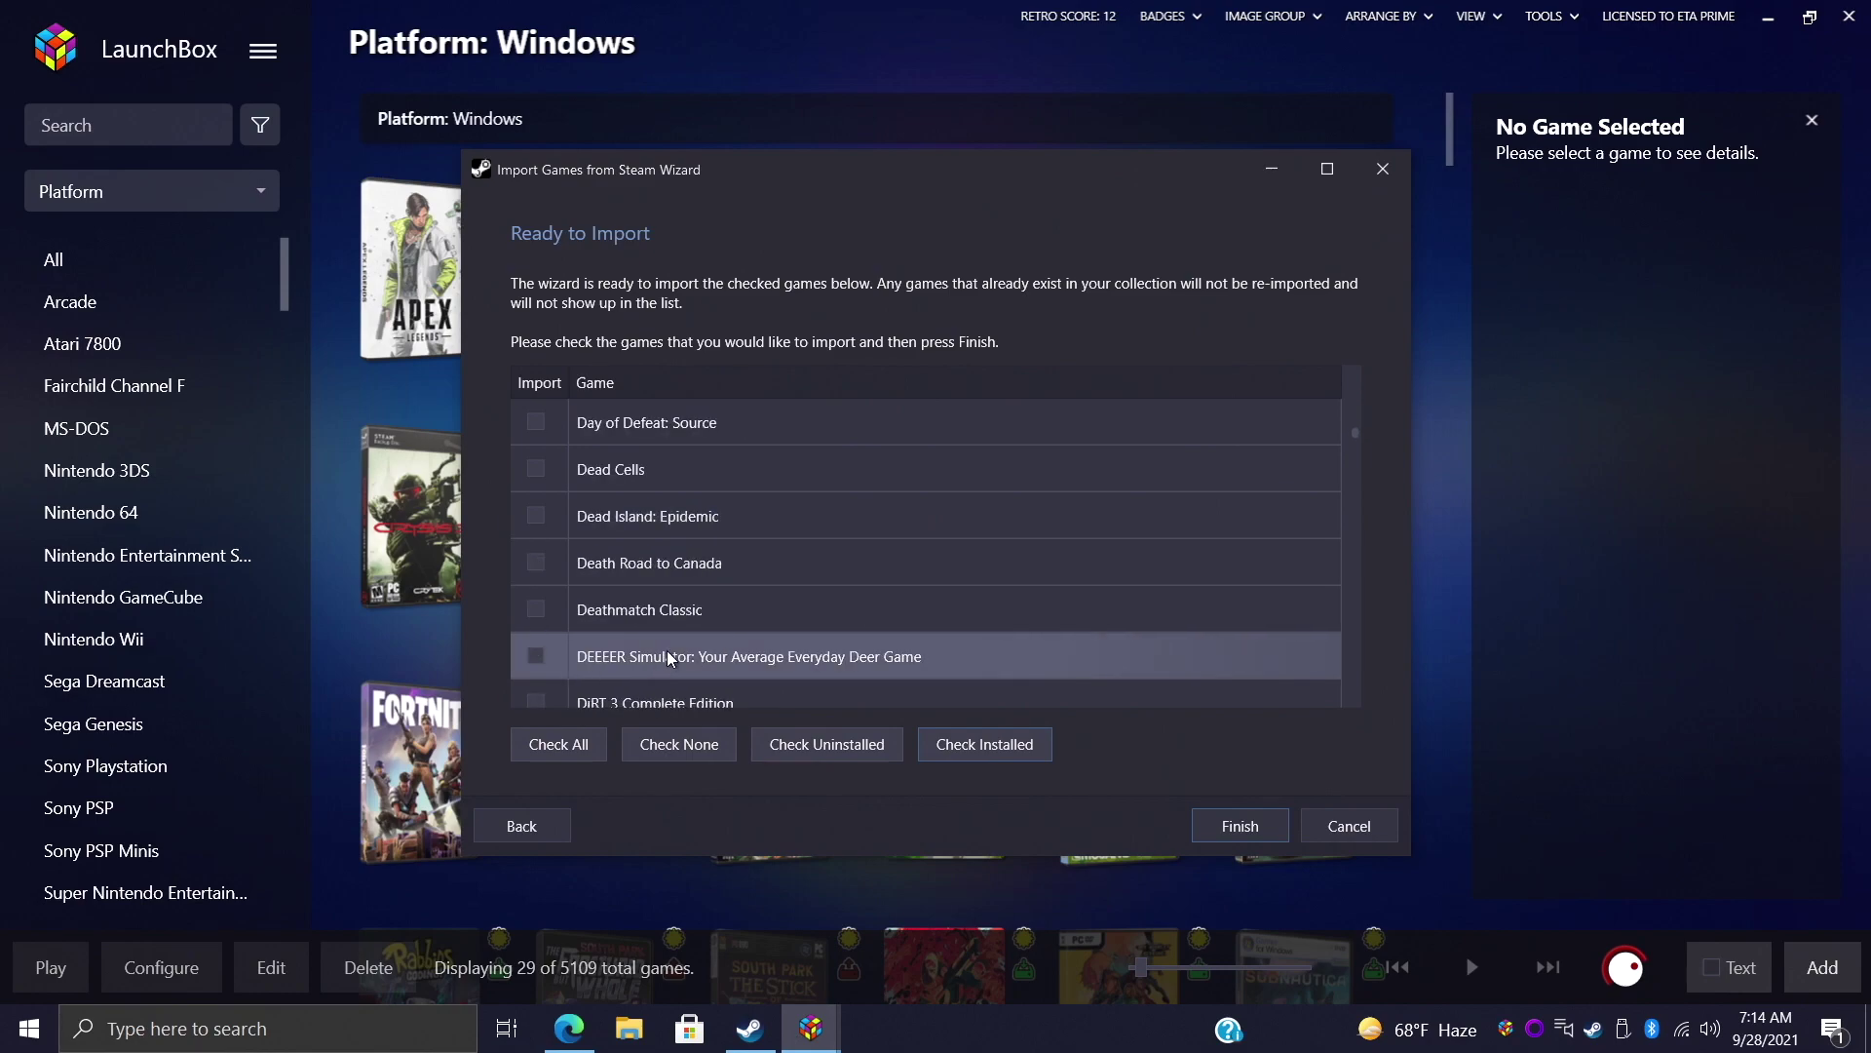
{"action": "scroll", "coordinate": [670, 659], "scroll_direction": "down", "scroll_amount": 3}
{"action": "scroll", "coordinate": [670, 659], "scroll_direction": "down", "scroll_amount": 3}
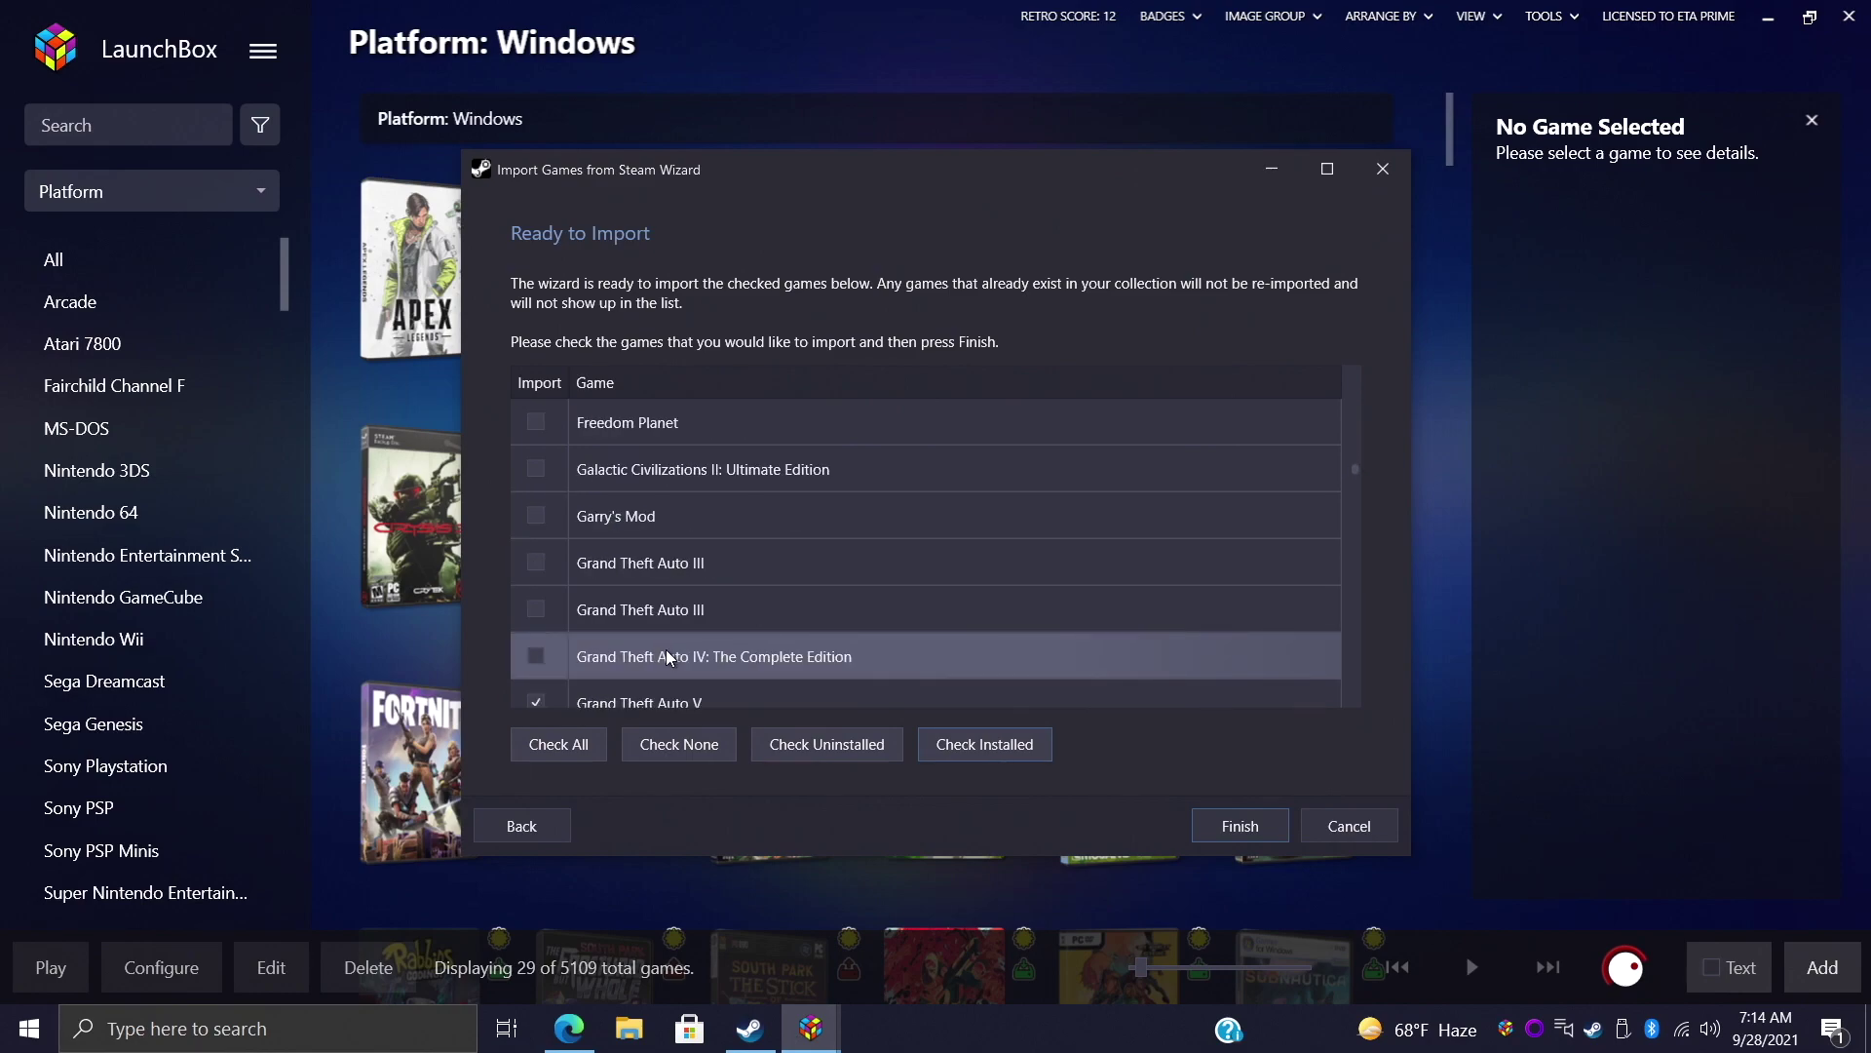
Run the import of the checked Steam games and look through the Windows platform's game library
{"action": "left_click", "coordinate": [1239, 827]}
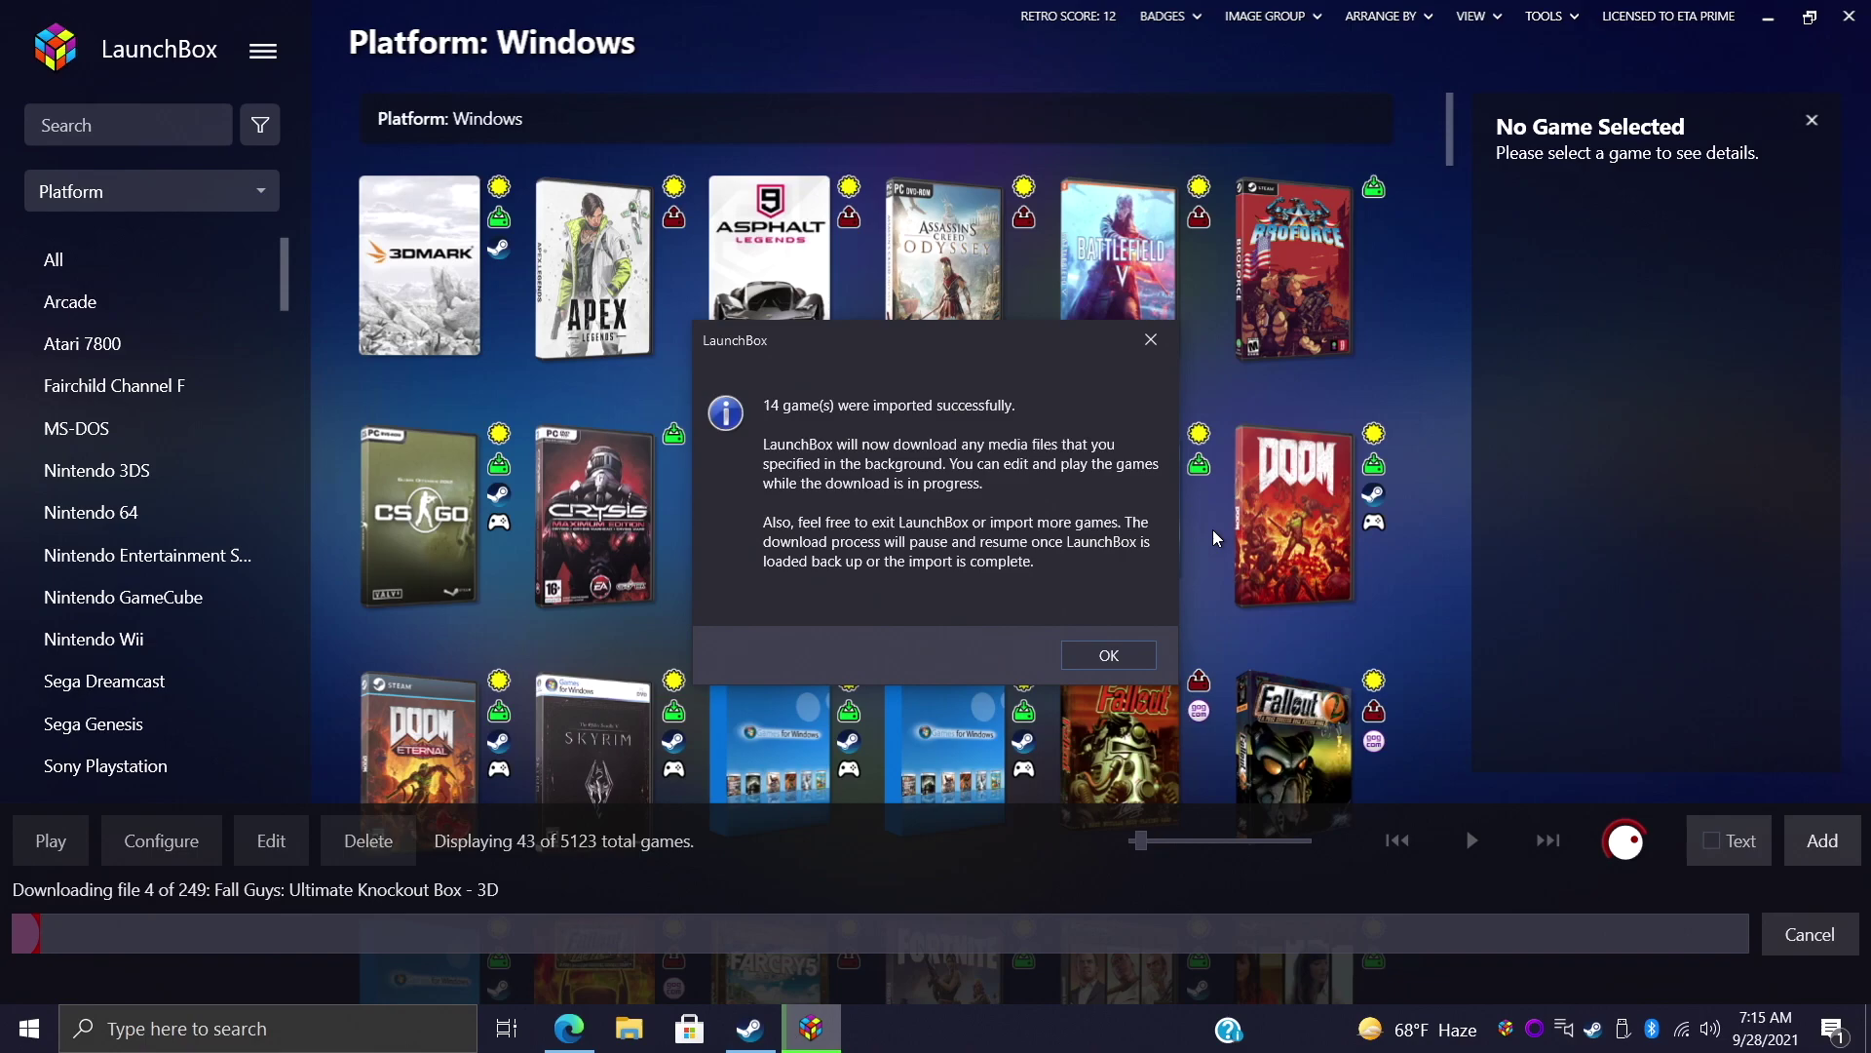
{"action": "left_click", "coordinate": [1099, 671]}
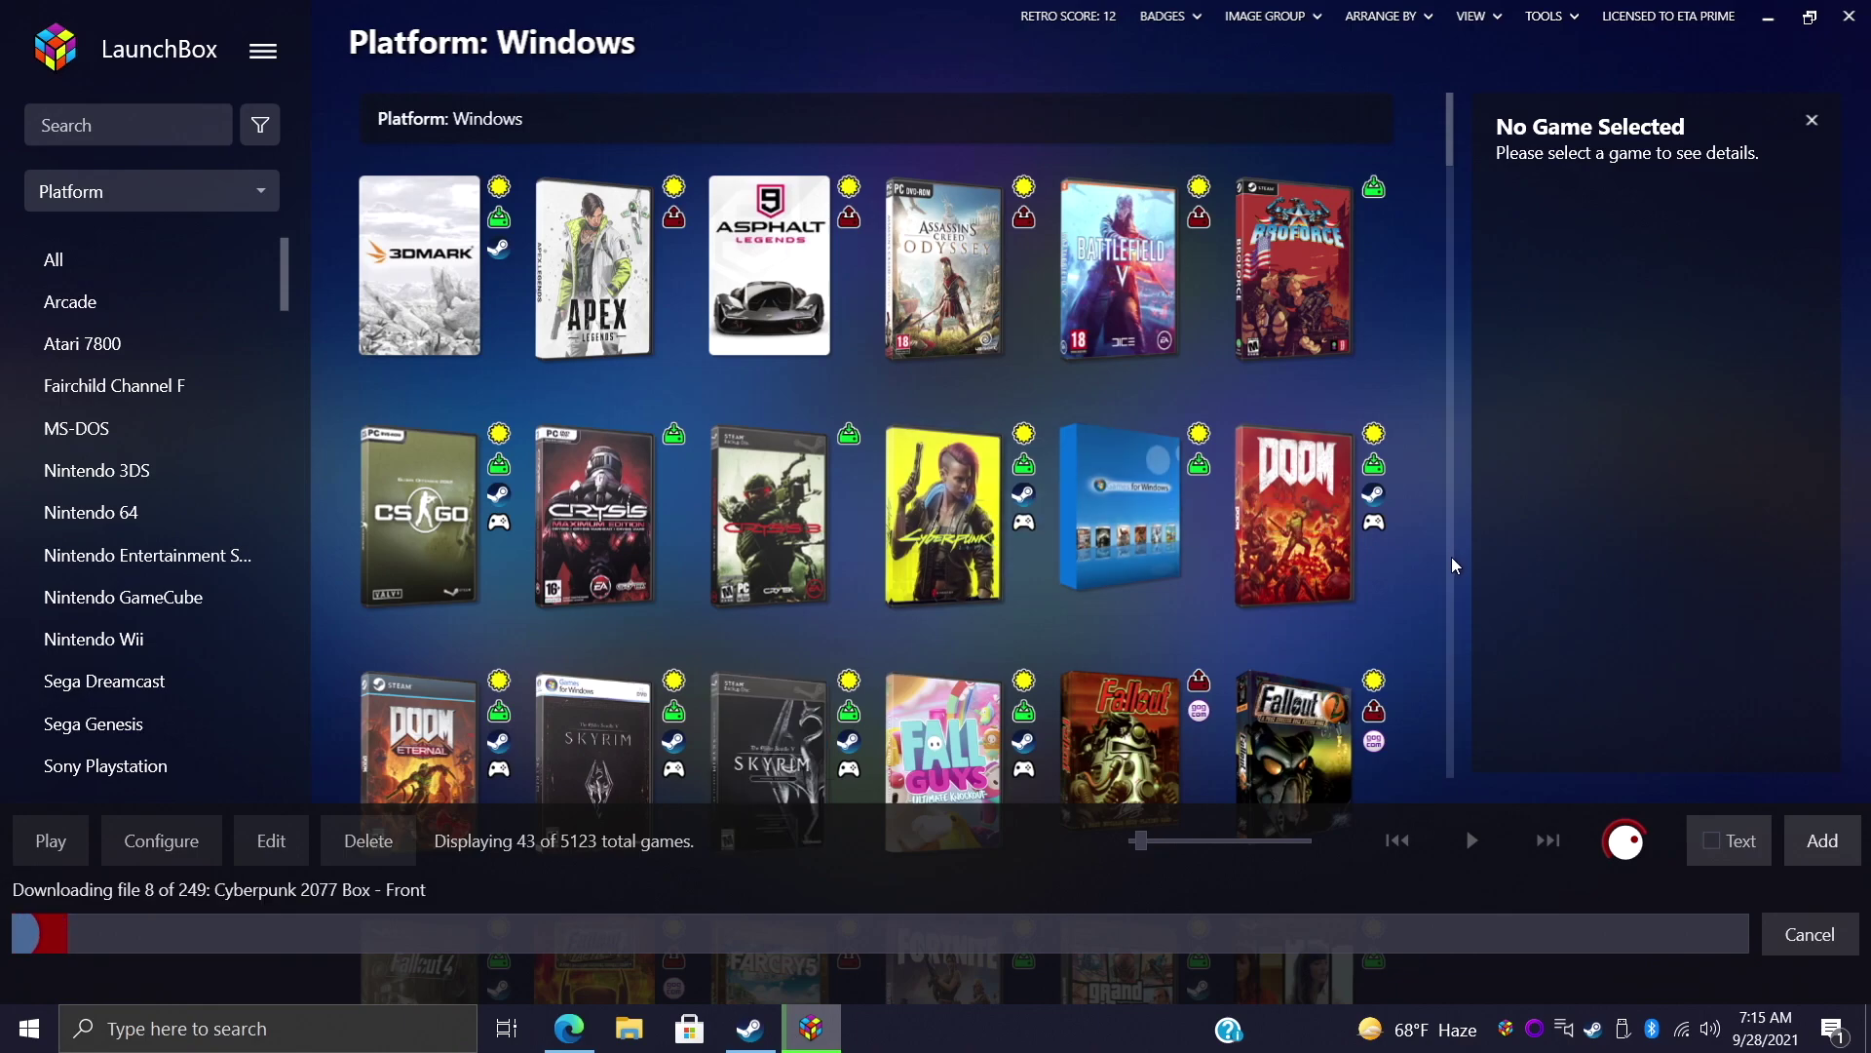
{"action": "scroll", "coordinate": [1453, 559], "scroll_direction": "down", "scroll_amount": 3}
{"action": "scroll", "coordinate": [1451, 561], "scroll_direction": "down", "scroll_amount": 3}
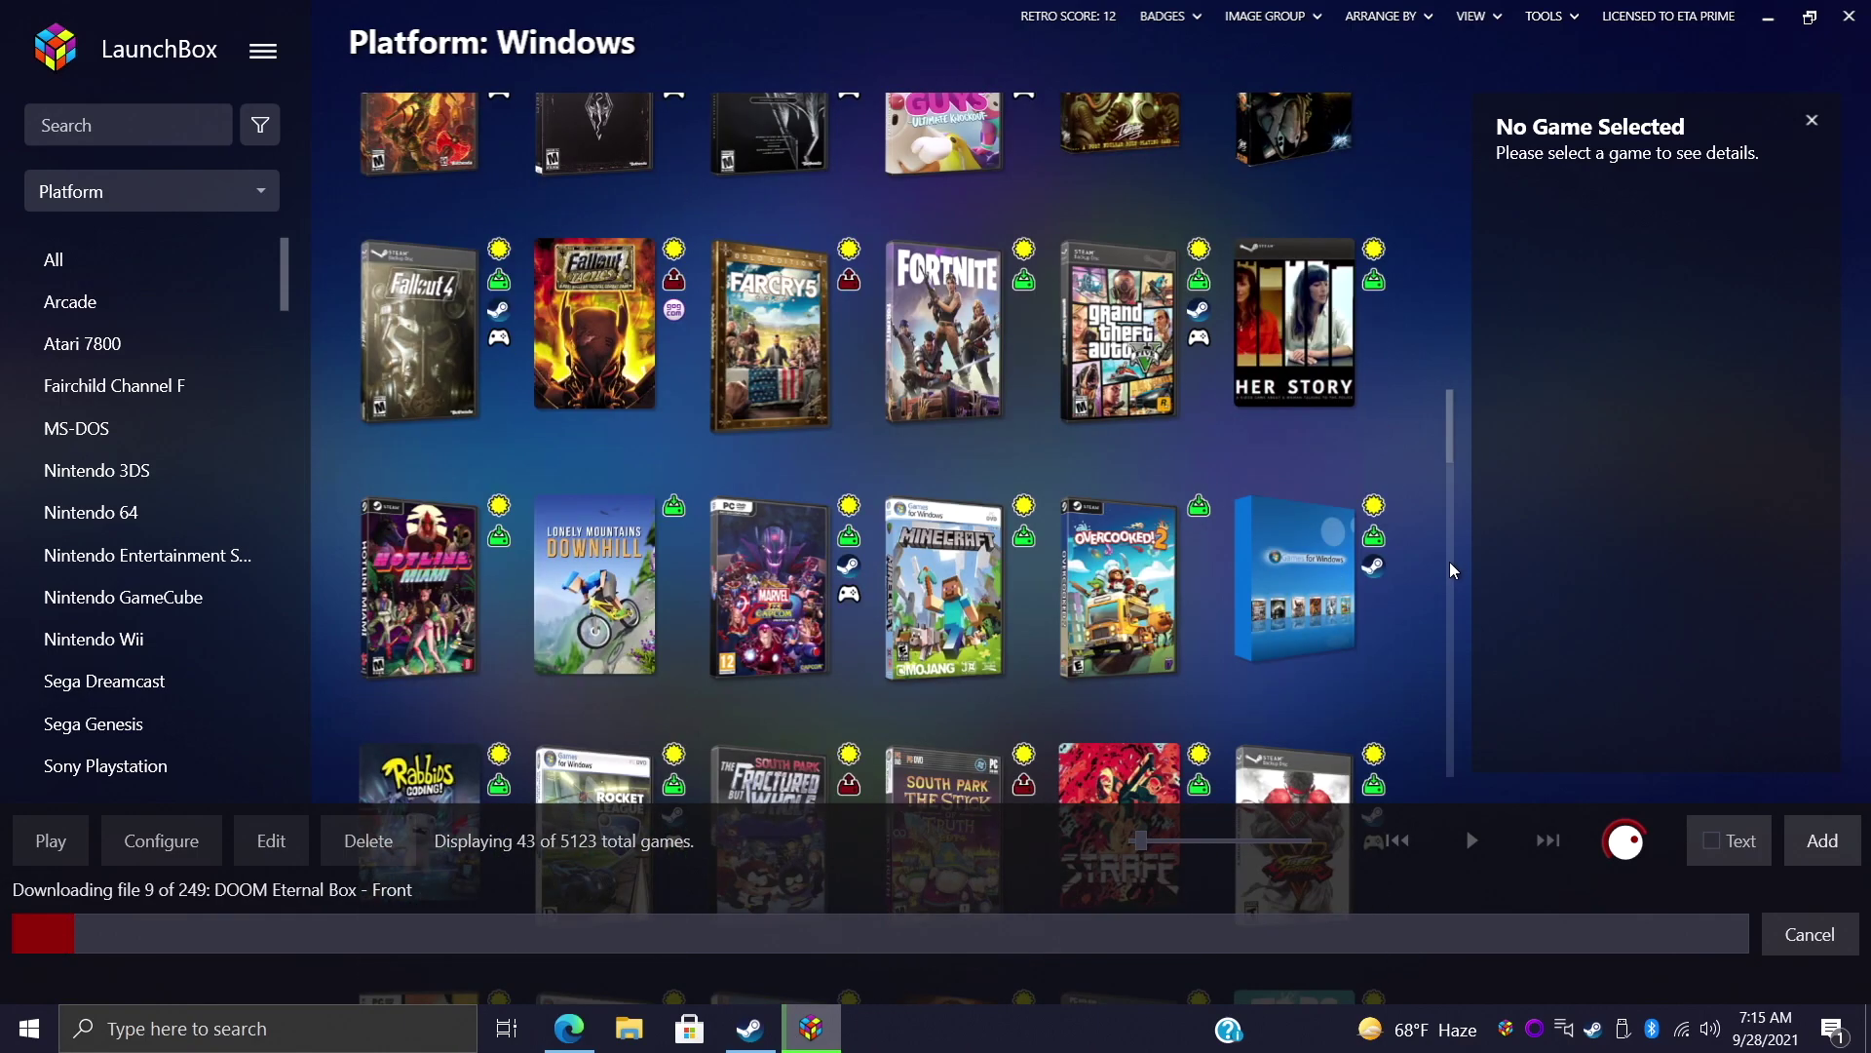
{"action": "scroll", "coordinate": [1448, 562], "scroll_direction": "down", "scroll_amount": 3}
{"action": "scroll", "coordinate": [1448, 561], "scroll_direction": "down", "scroll_amount": 3}
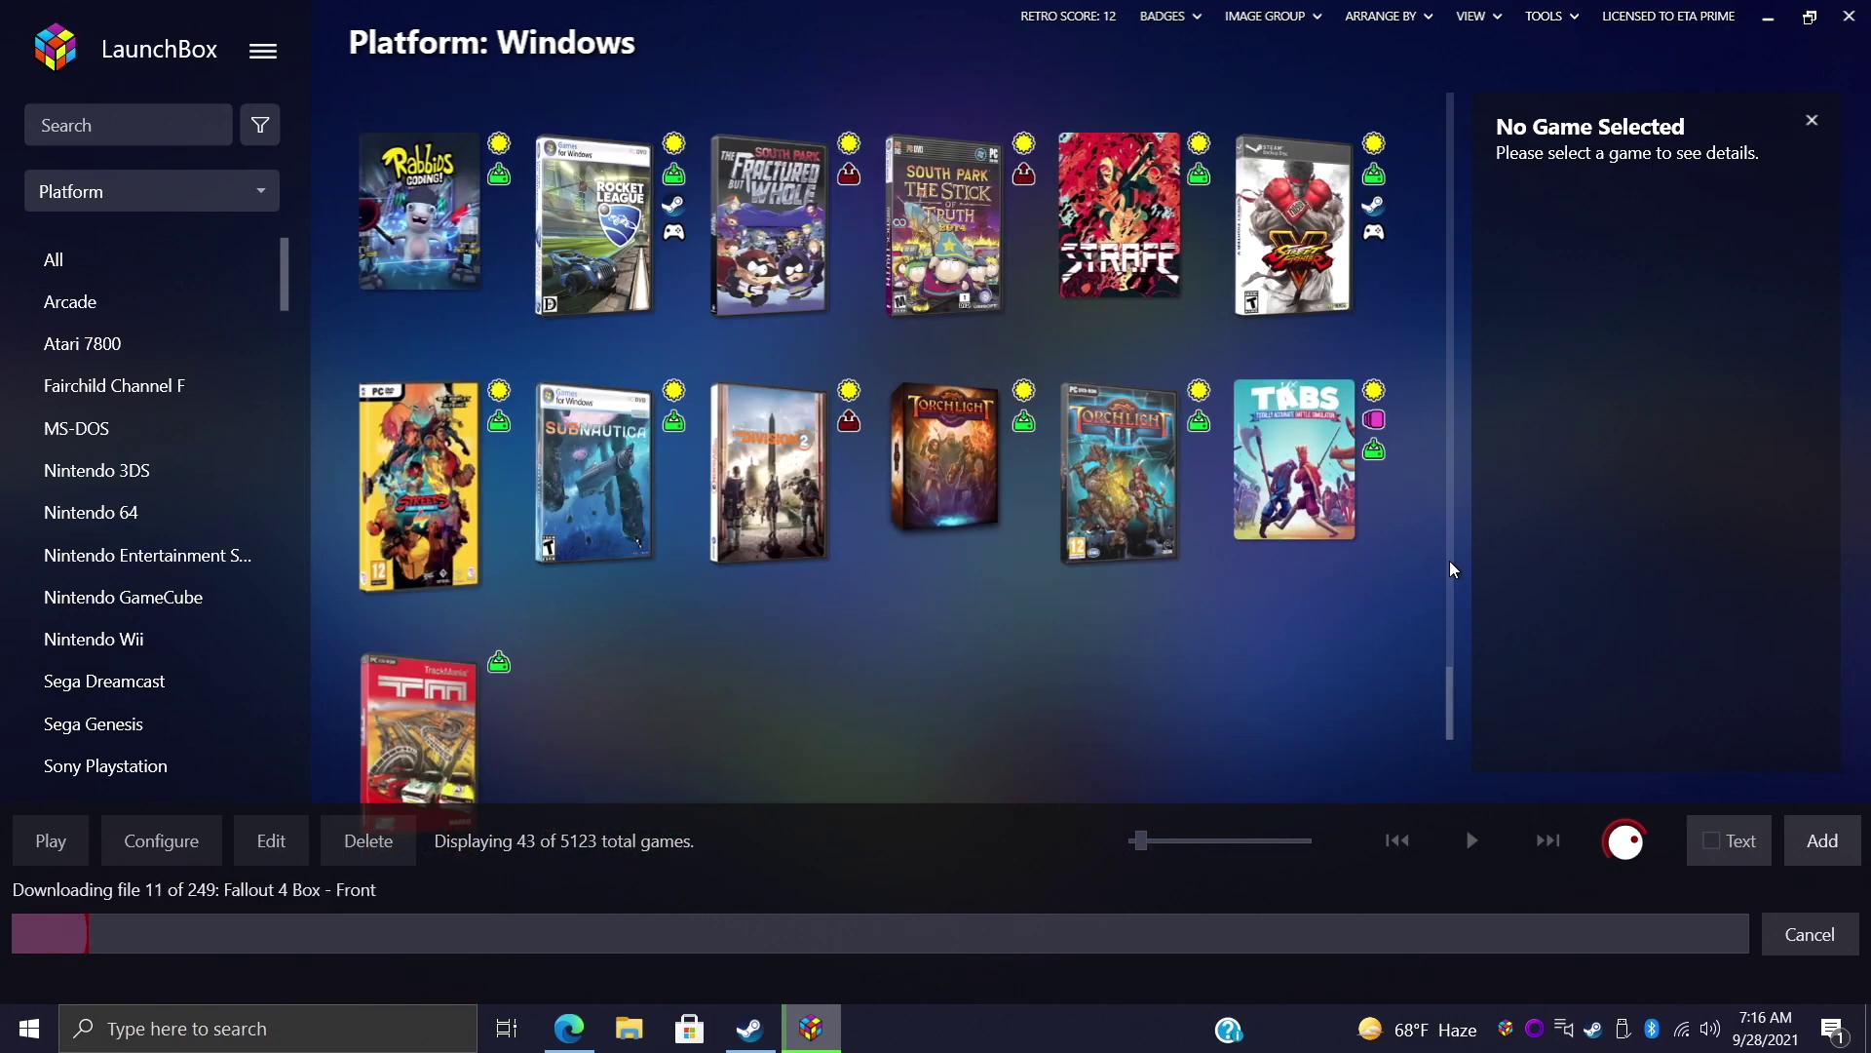